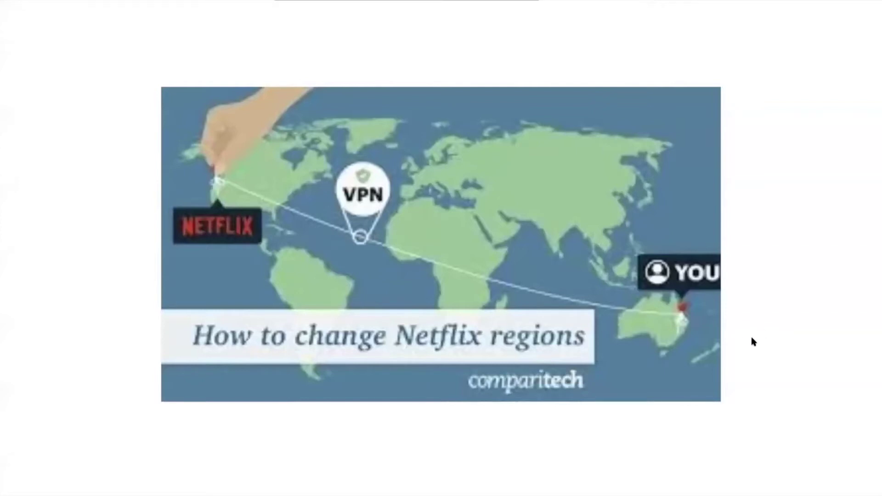
# Exit the slideshow, switch to the Avast website and download the free protection for Mac
pyautogui.press('Escape')
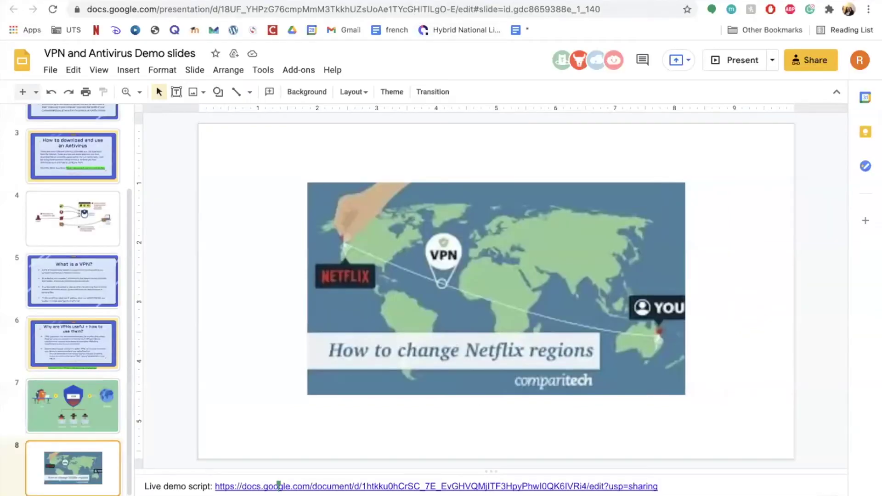
pyautogui.hotkey('ctrl', 'Tab')
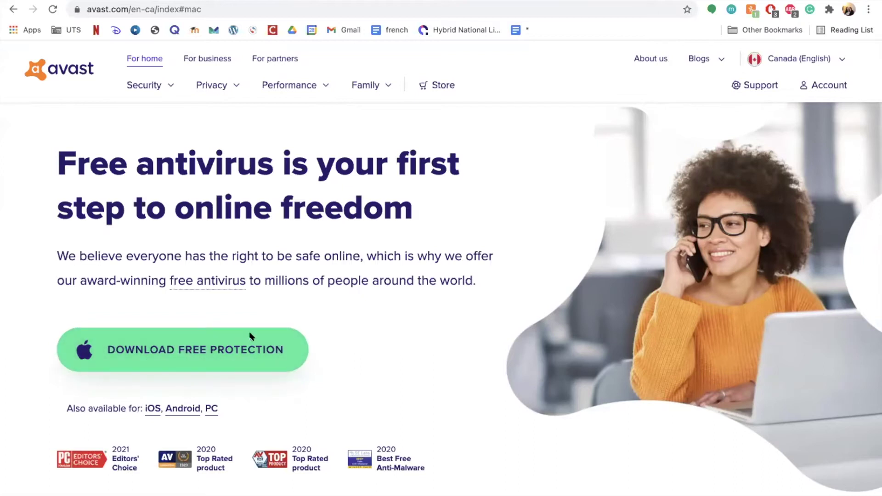
pyautogui.click(155, 353)
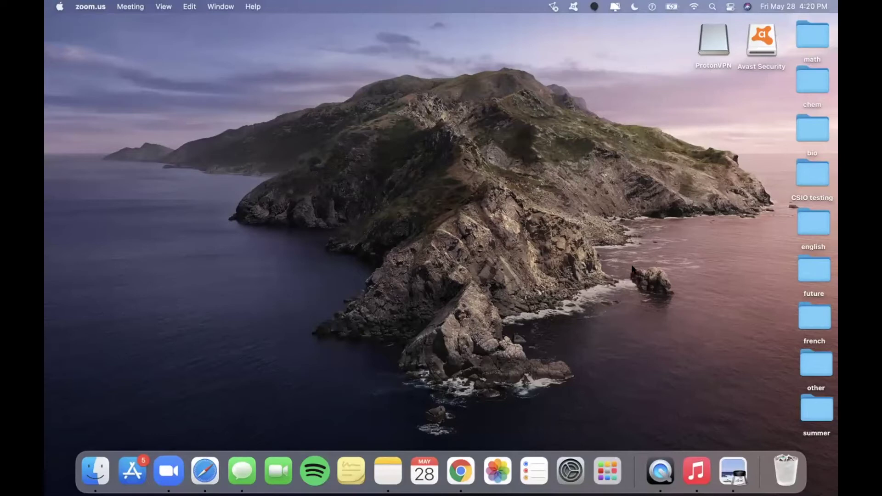
# Open the Avast Security main window and check where the app is listed among the Mac's installed applications
pyautogui.click(572, 6)
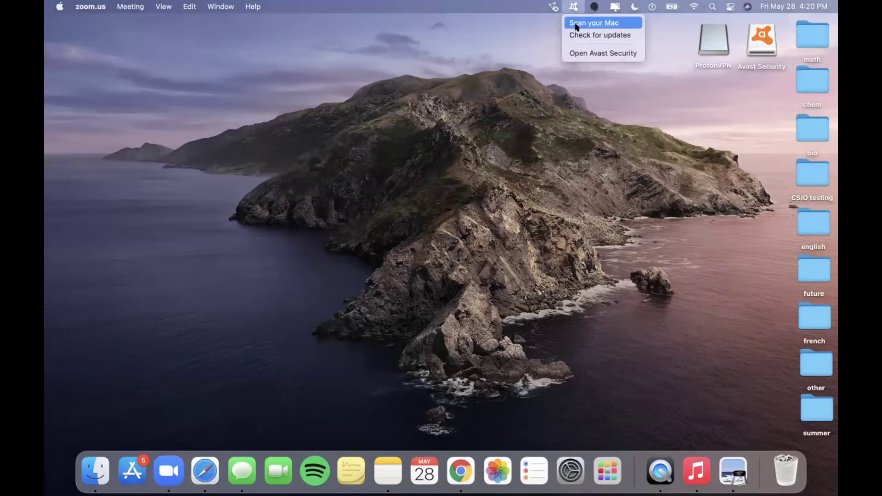
pyautogui.click(584, 54)
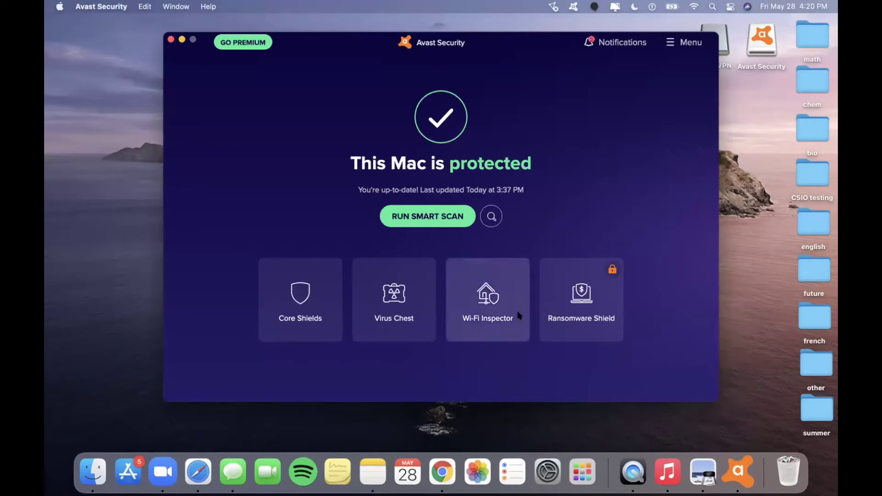
pyautogui.click(583, 471)
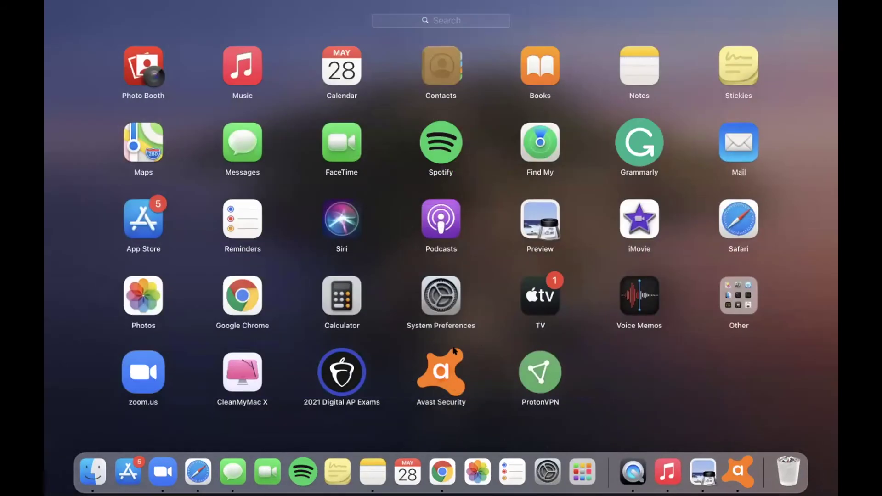
pyautogui.click(654, 404)
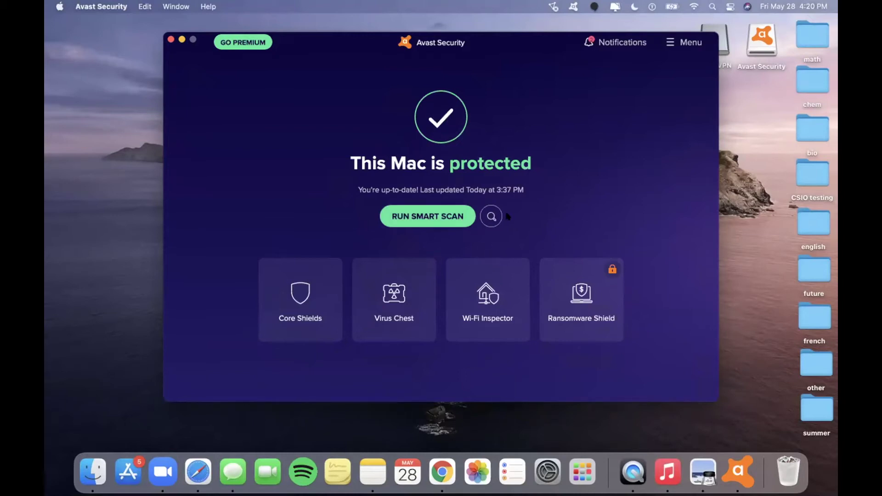
# Run a Smart Scan, stop it during the viruses and malware stage, and return to the protection overview
pyautogui.click(448, 218)
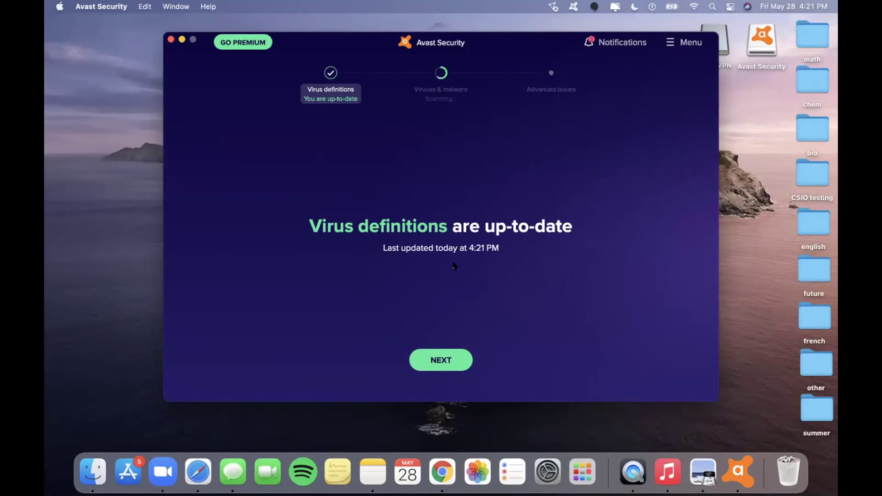
pyautogui.click(446, 358)
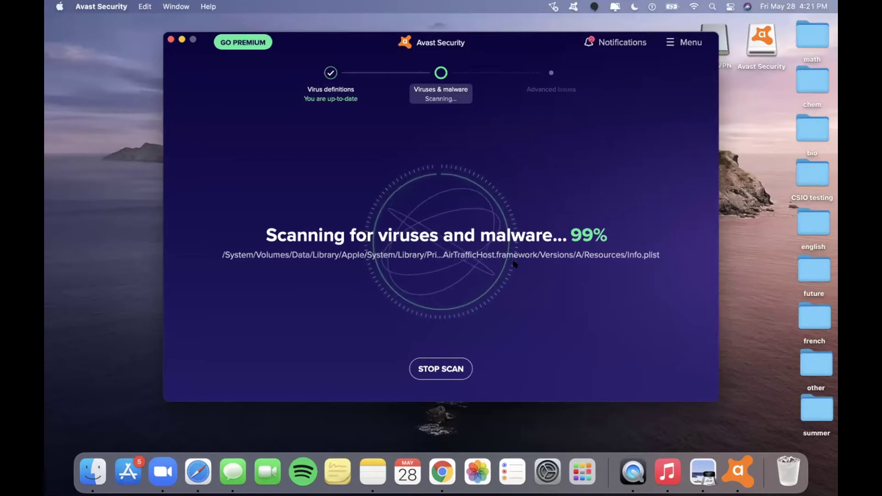
pyautogui.click(445, 367)
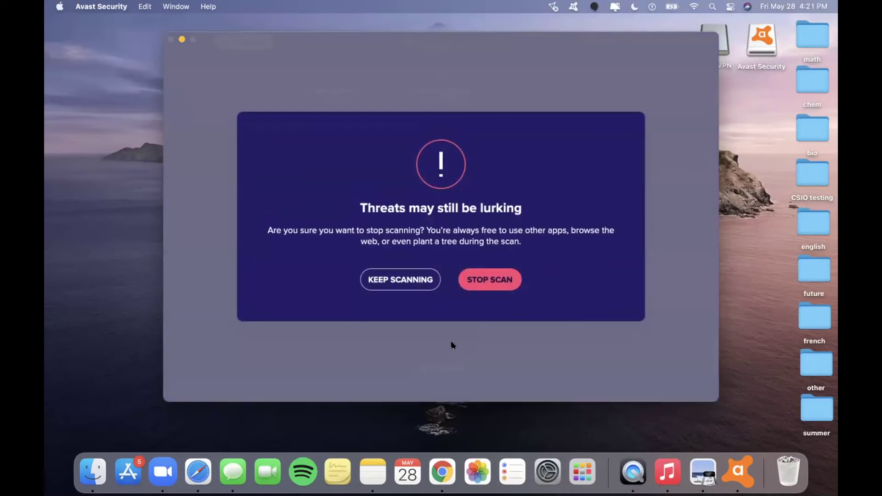
pyautogui.click(488, 285)
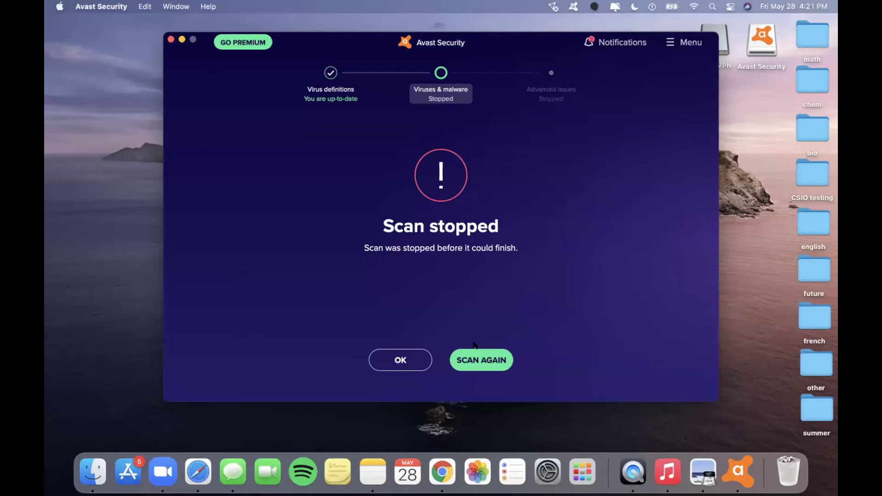
pyautogui.click(413, 362)
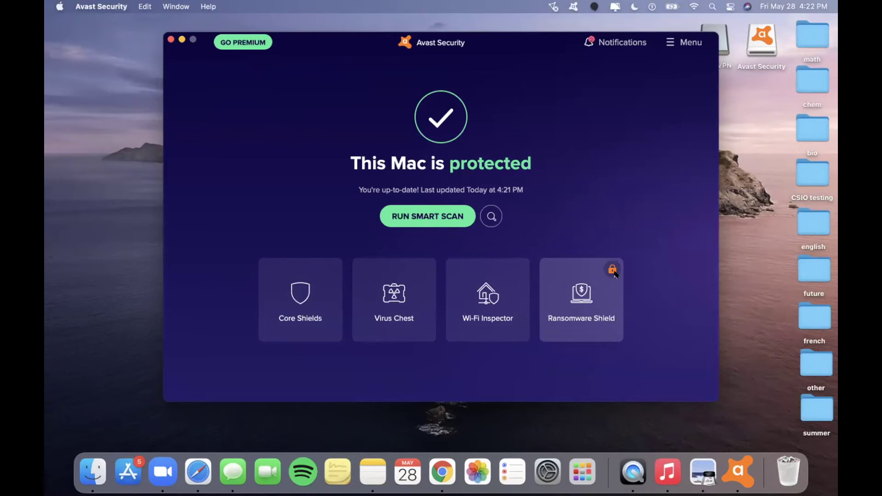
# Open Core Shields, try to turn off the File Shield, and return to the protection overview
pyautogui.click(298, 299)
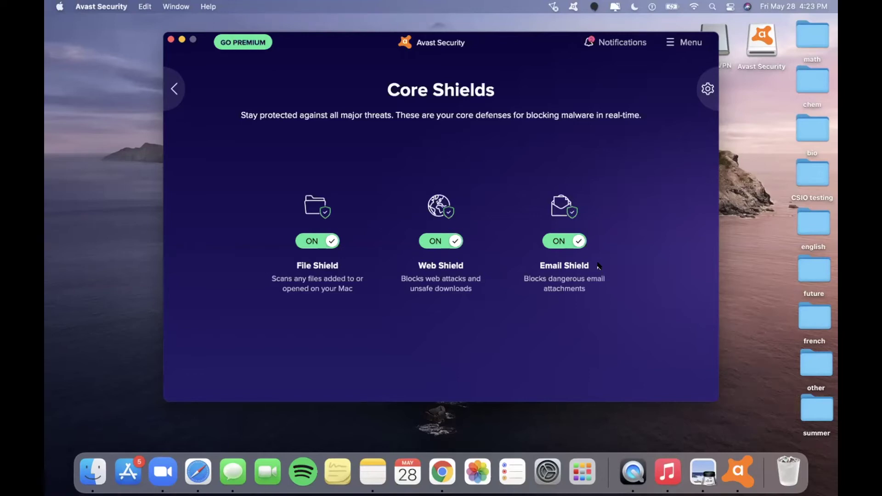
pyautogui.click(330, 240)
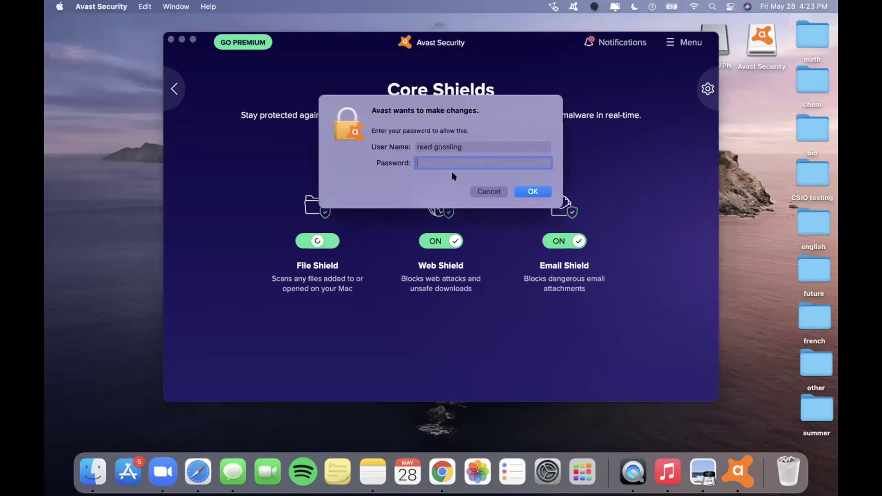
pyautogui.click(484, 193)
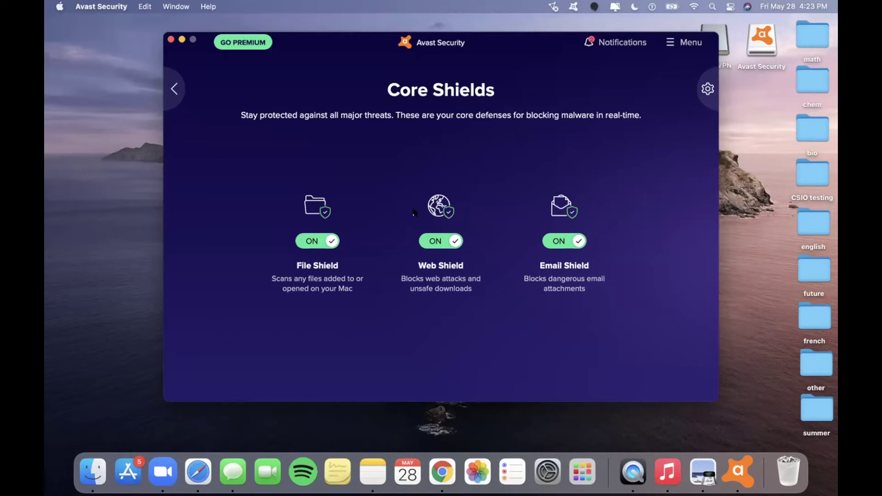
pyautogui.click(175, 89)
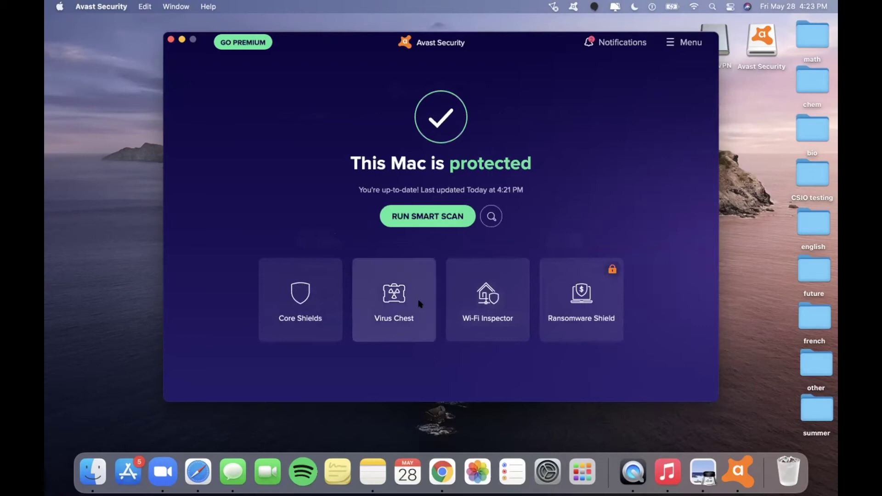
# Look at the Virus Chest and the Wi-Fi Inspector, returning to the protection overview after each
pyautogui.click(419, 303)
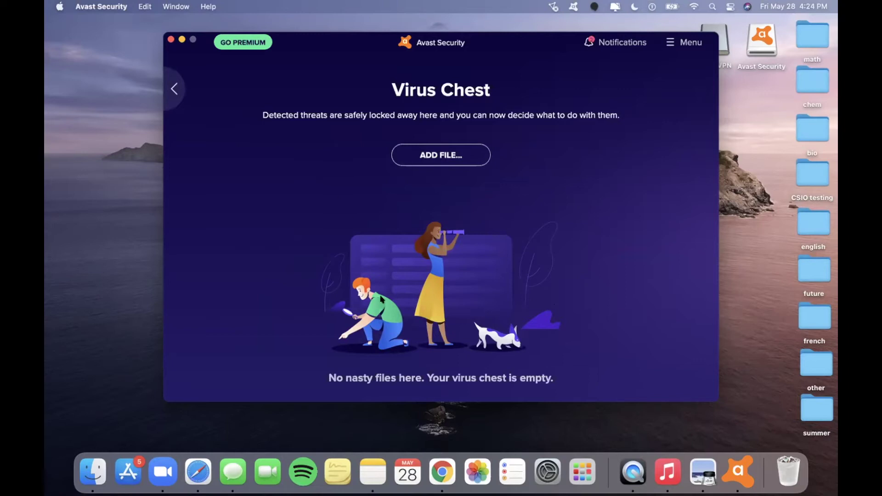
pyautogui.click(175, 88)
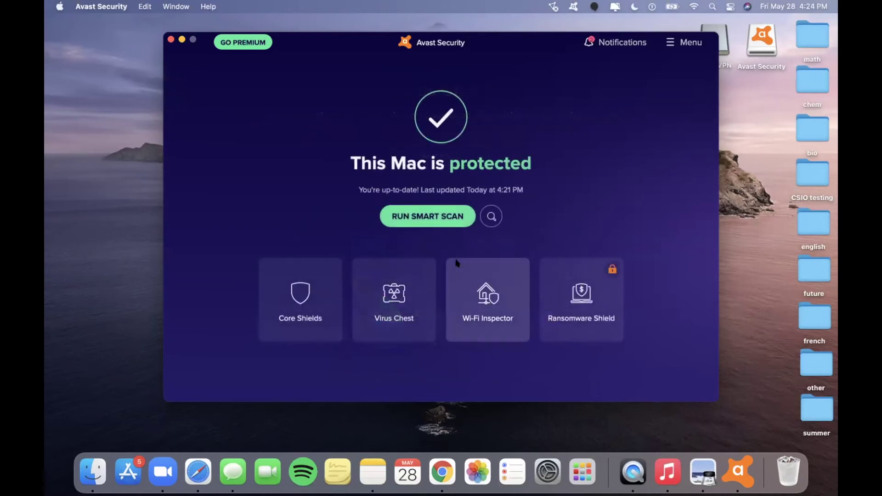
pyautogui.click(496, 321)
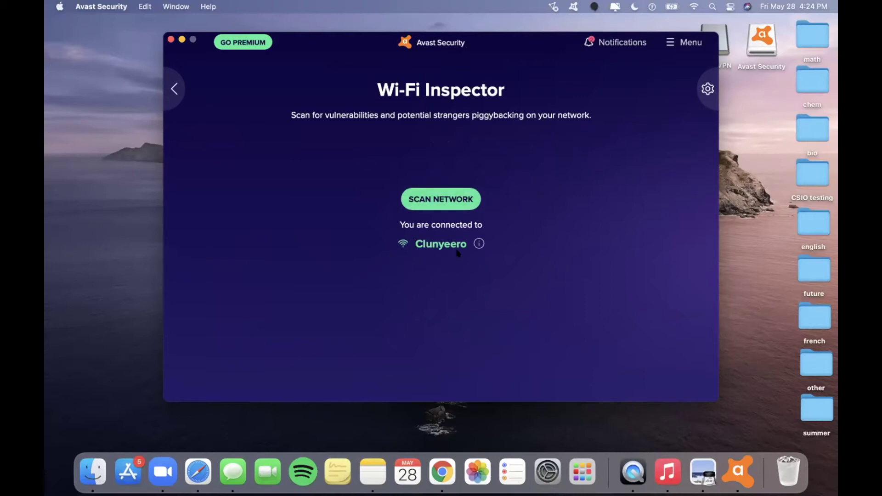
pyautogui.click(174, 90)
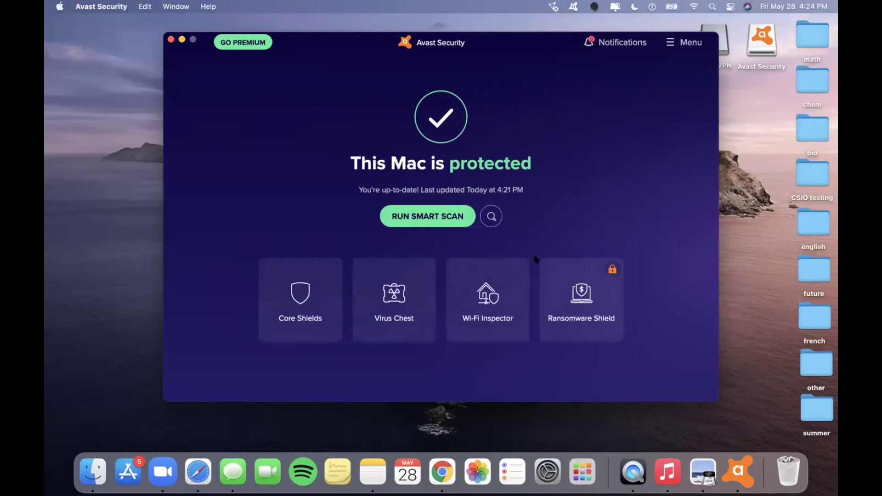
# Look at the Avast account creation form and the sign-in form
pyautogui.click(684, 44)
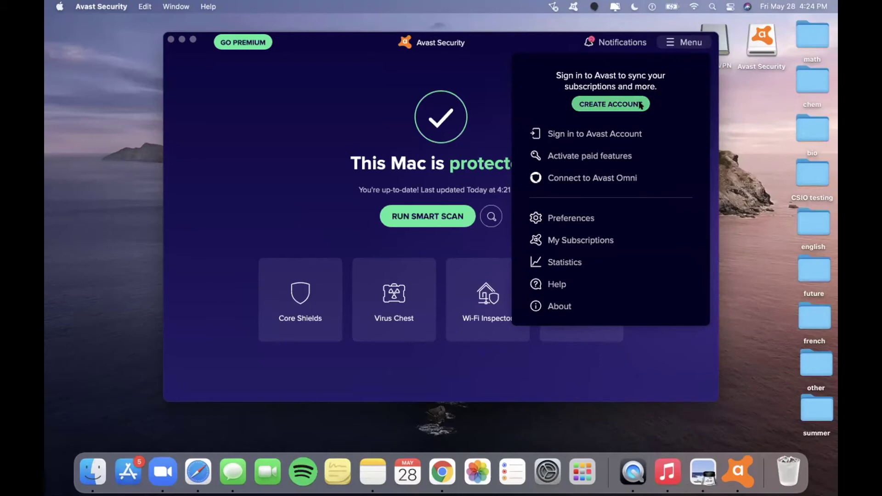
pyautogui.click(614, 105)
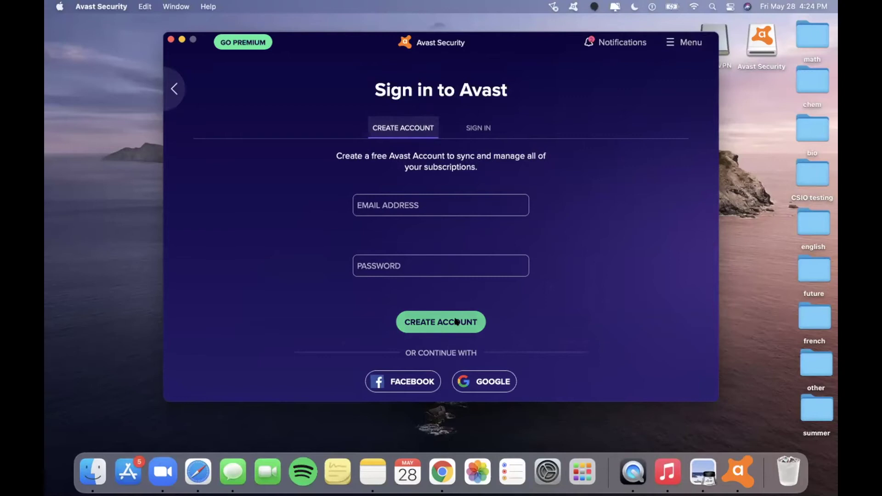
pyautogui.click(488, 129)
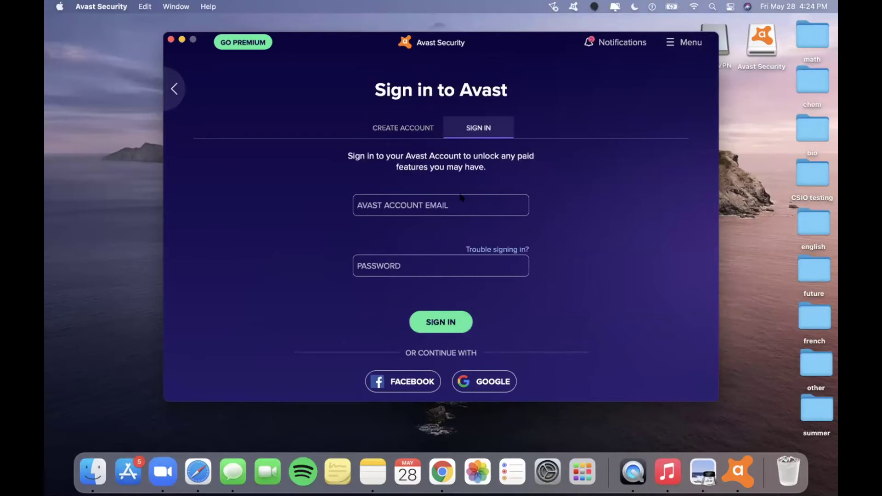
# Open the paid features activation page and its activation code entry
pyautogui.click(678, 46)
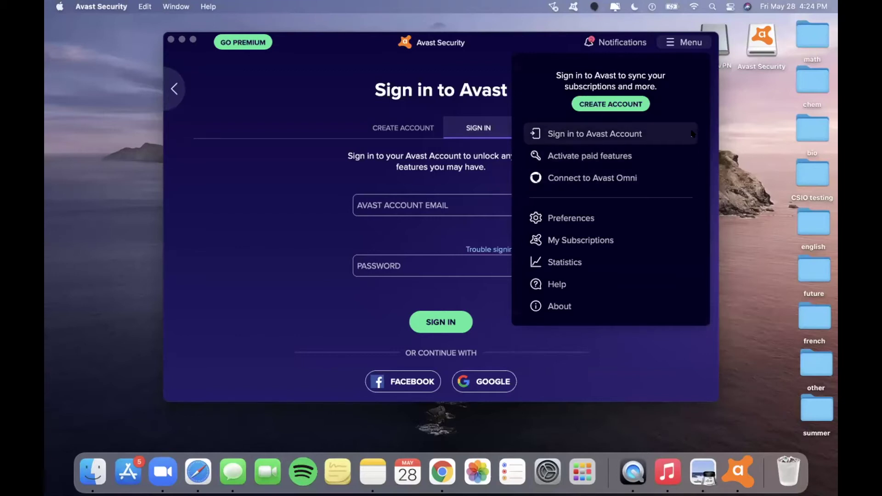
pyautogui.click(620, 157)
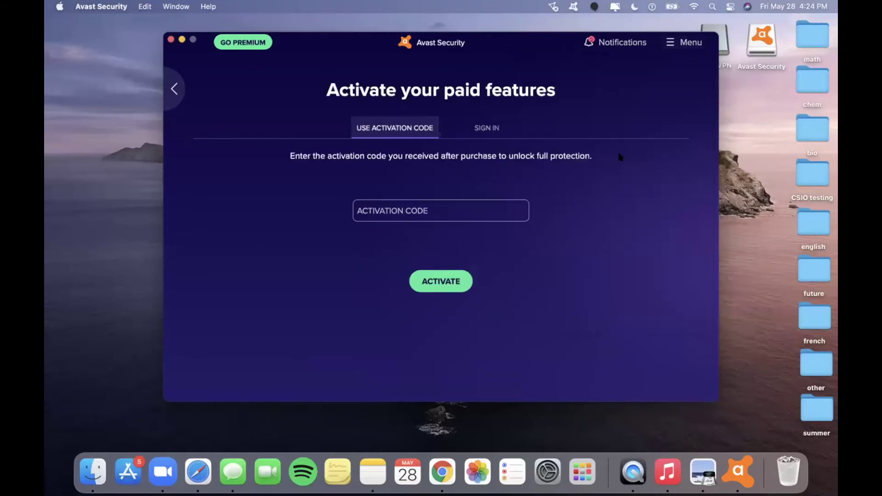
pyautogui.click(466, 208)
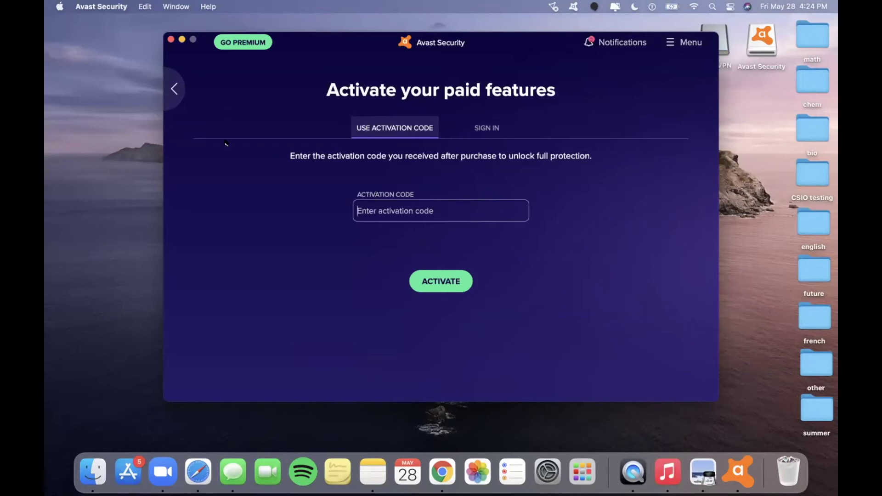
# Look at the premium upgrade plans, then dismiss them and the free trial offer
pyautogui.click(239, 43)
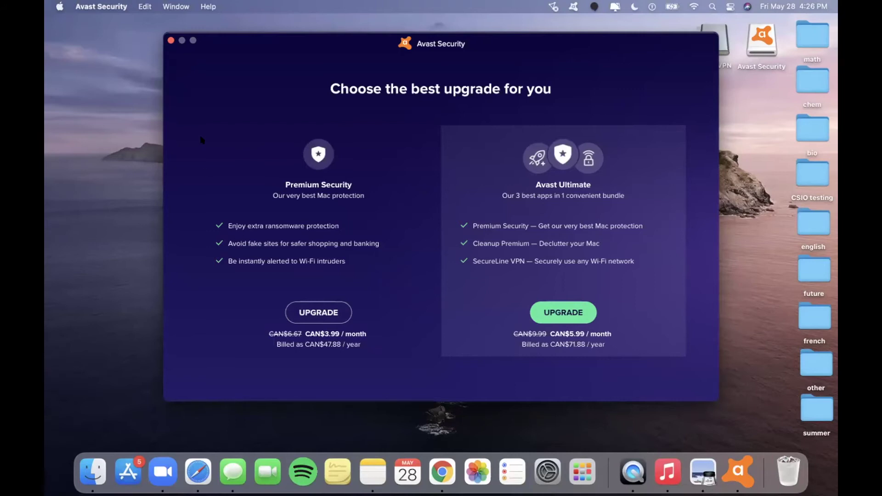
pyautogui.click(171, 40)
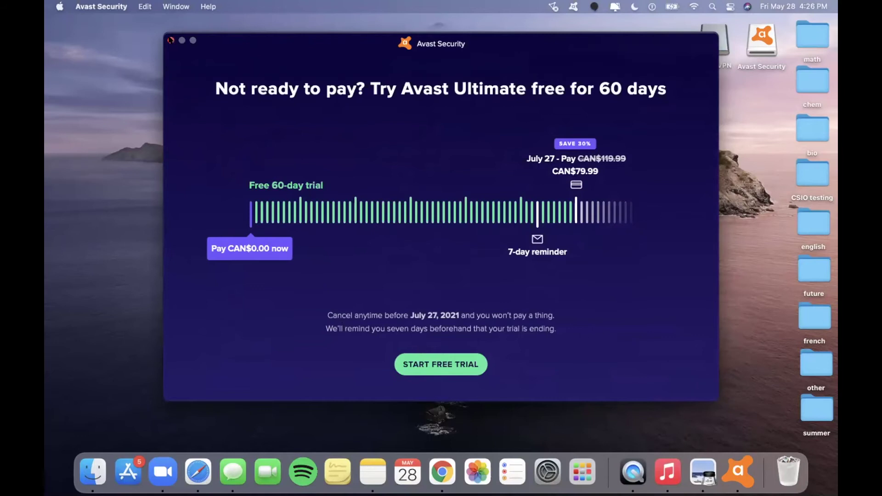
pyautogui.click(171, 40)
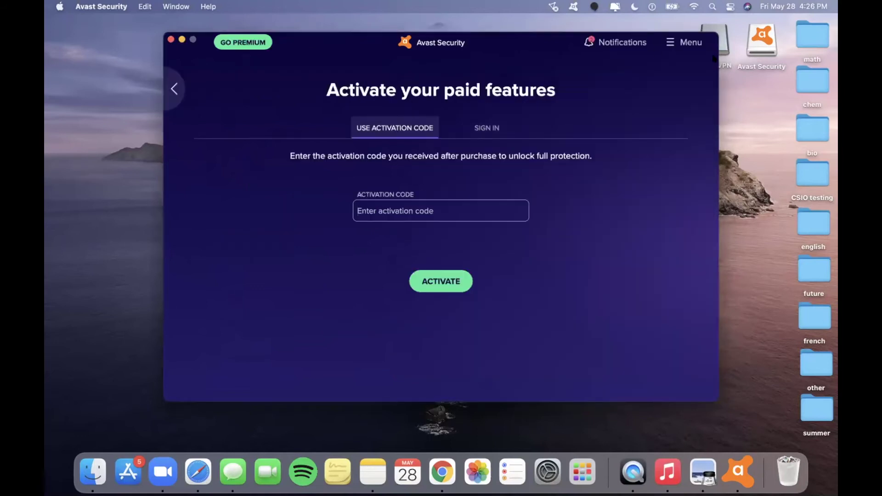
# Review the General, Subscription and Privacy preferences of Avast Security, then close the preferences
pyautogui.click(689, 42)
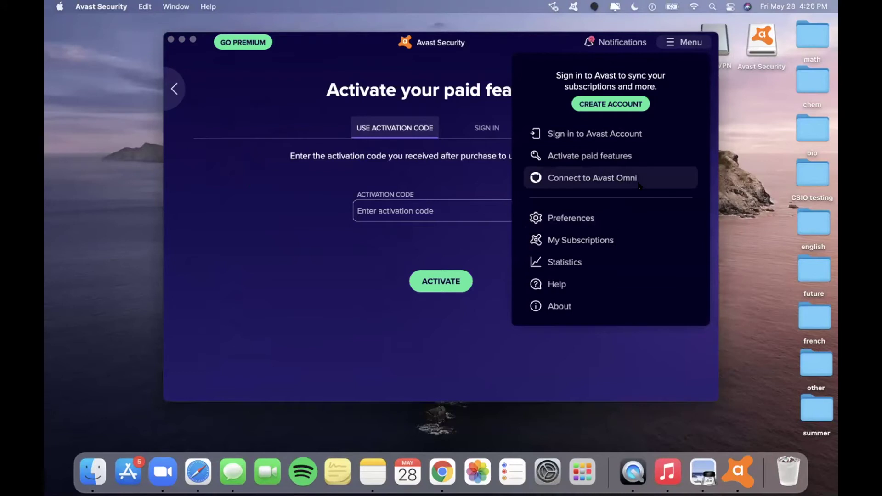
pyautogui.click(608, 218)
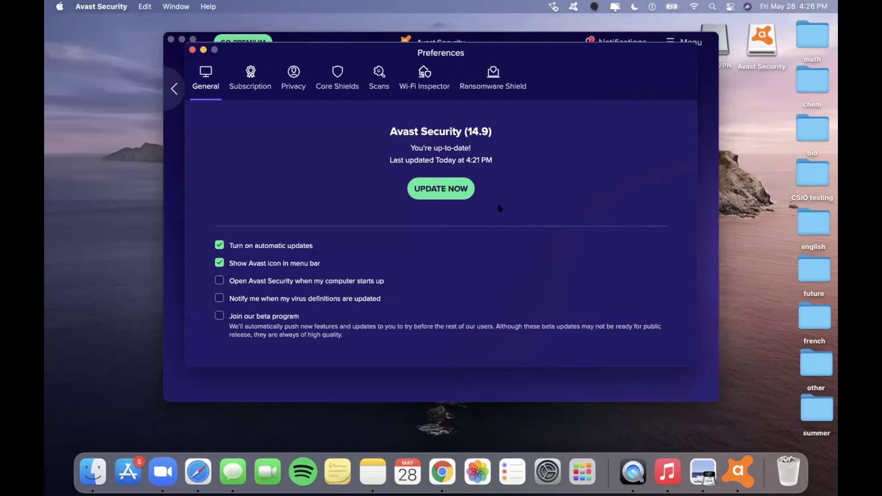
pyautogui.click(244, 80)
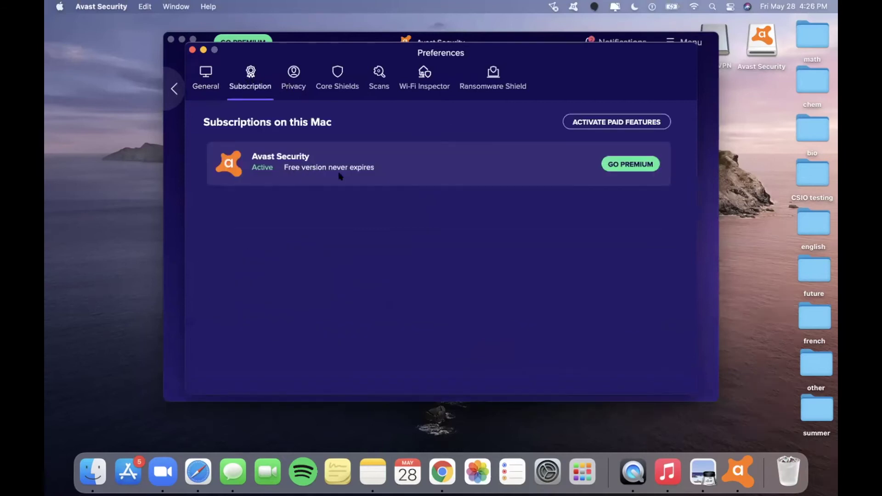
pyautogui.click(295, 79)
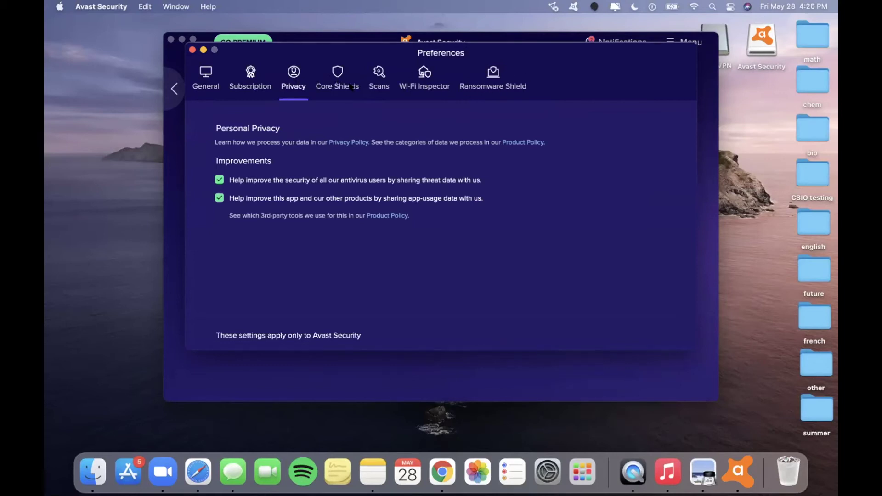
pyautogui.click(192, 50)
# Open the protection statistics for the past 30 days
pyautogui.click(689, 44)
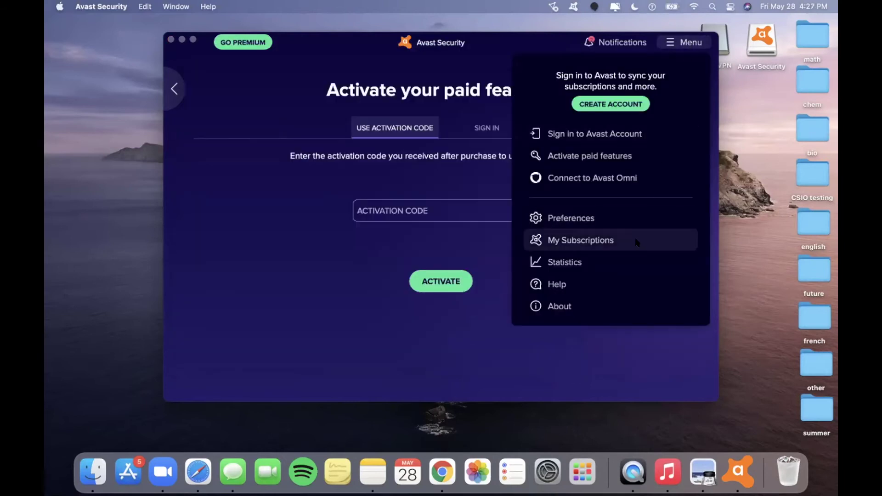
pyautogui.click(620, 266)
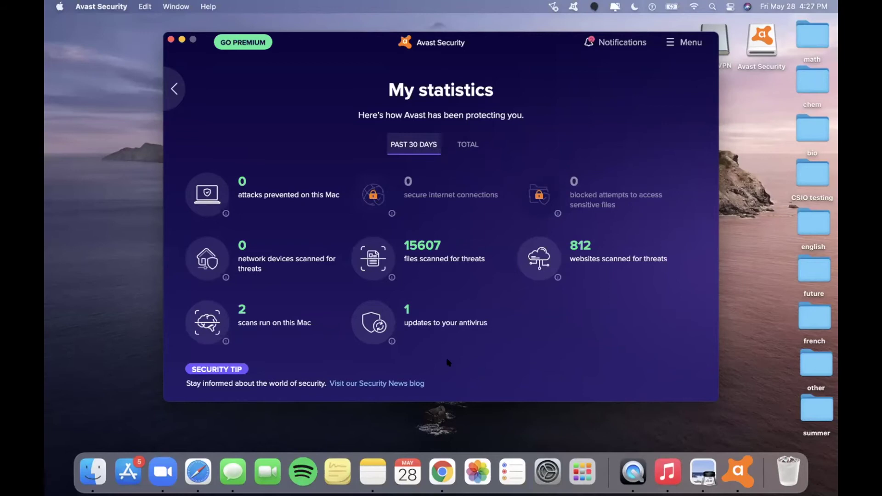
# Open the paid features activation page, close Avast Security, and switch to the ProtonVPN website in Chrome
pyautogui.click(223, 46)
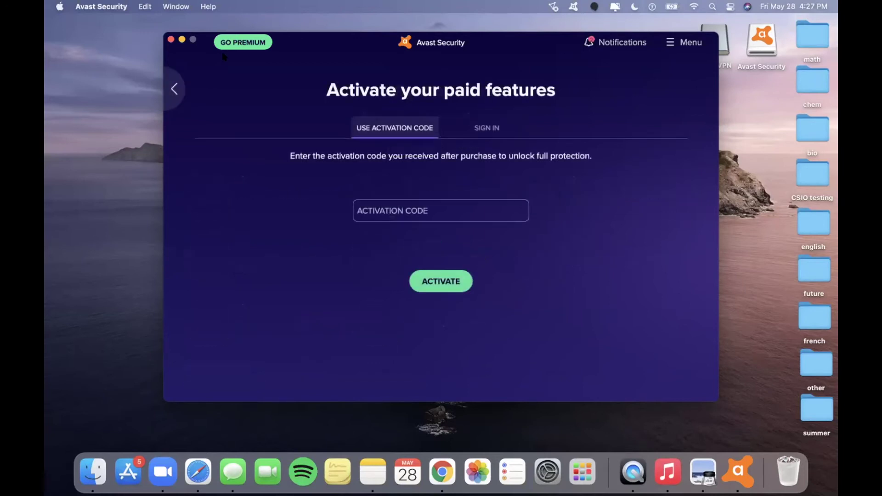
pyautogui.click(171, 39)
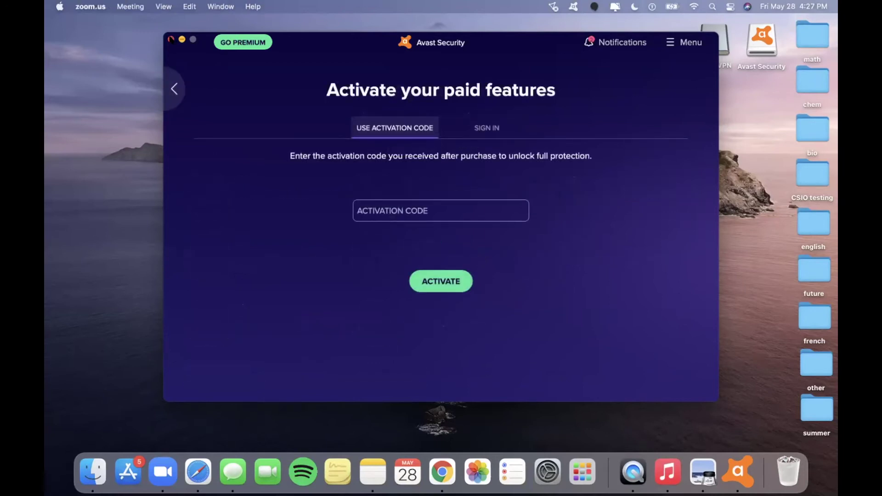
pyautogui.hotkey('ctrl', 'Right')
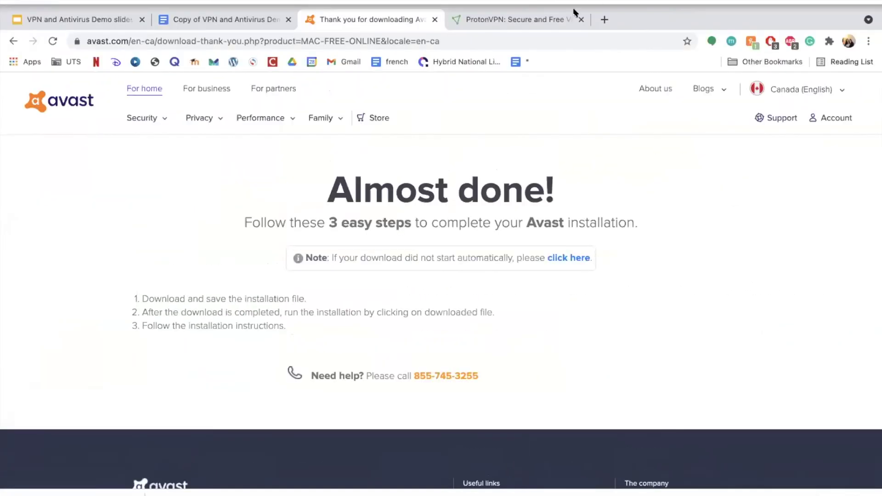
pyautogui.click(565, 19)
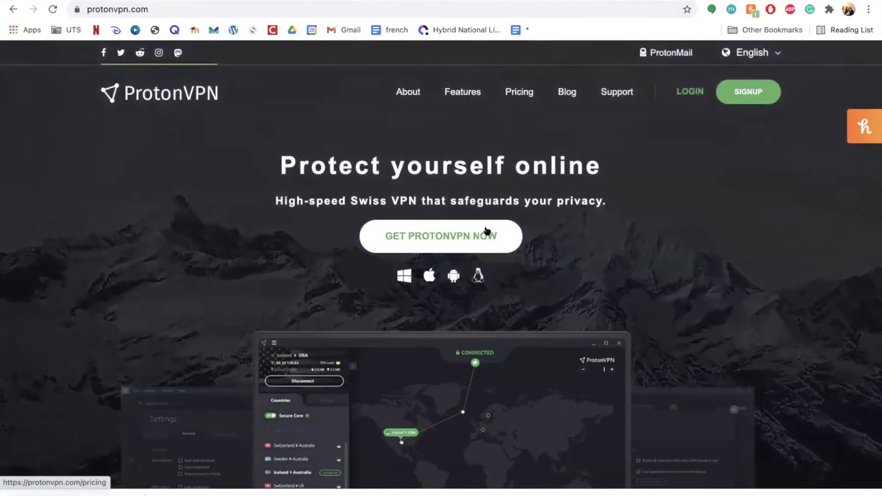
# Review the ProtonVPN pricing plans and choose the Free plan
pyautogui.click(487, 231)
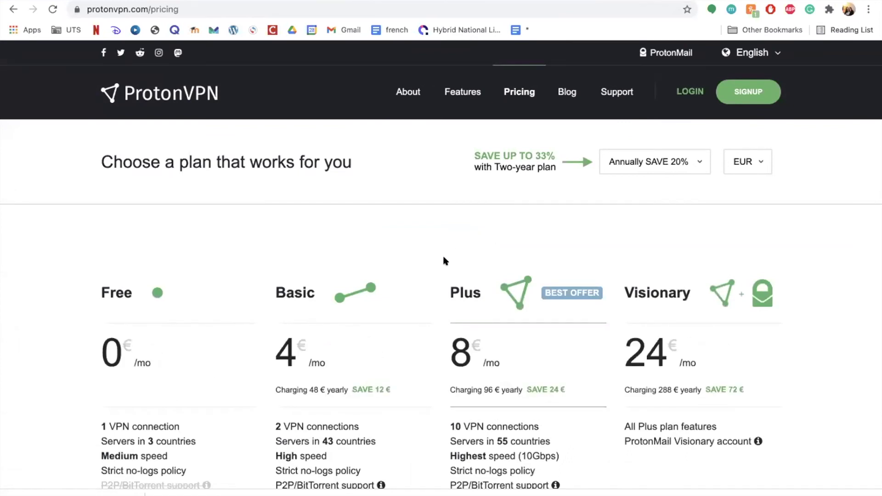
pyautogui.scroll(-2, 445, 260)
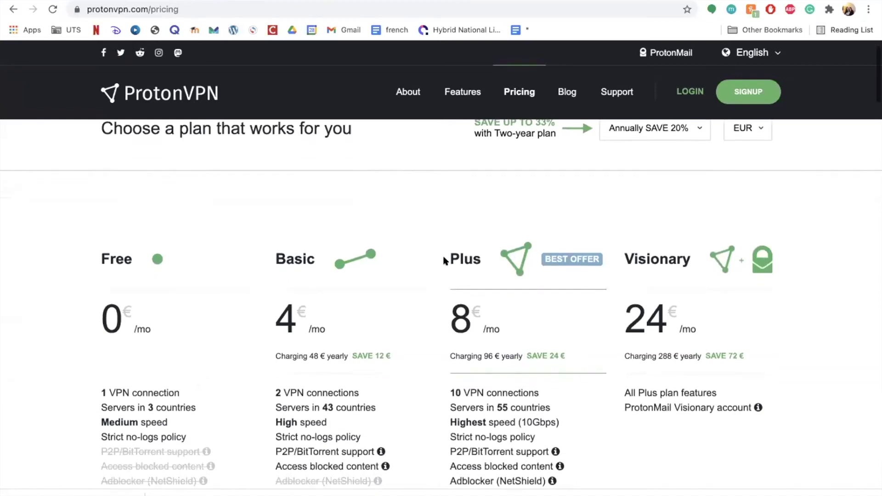
pyautogui.scroll(-1, 445, 261)
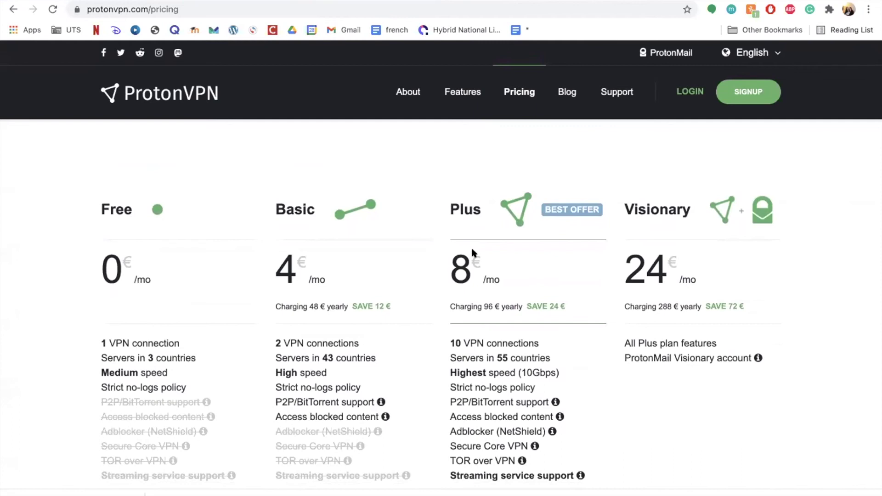
pyautogui.scroll(-1, 434, 312)
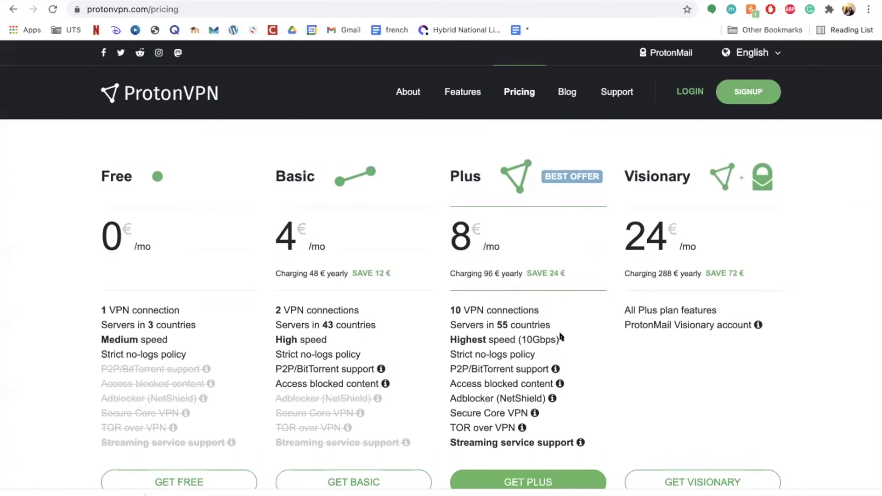
pyautogui.scroll(-1, 478, 355)
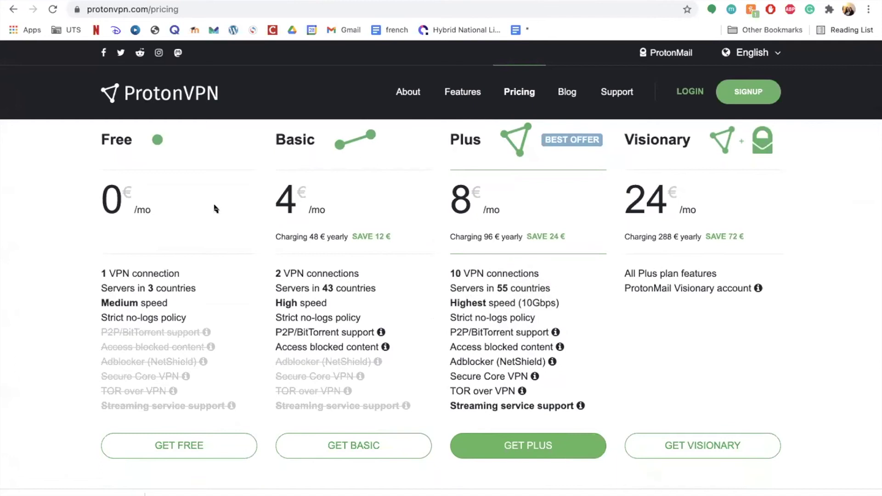
pyautogui.scroll(1, 205, 243)
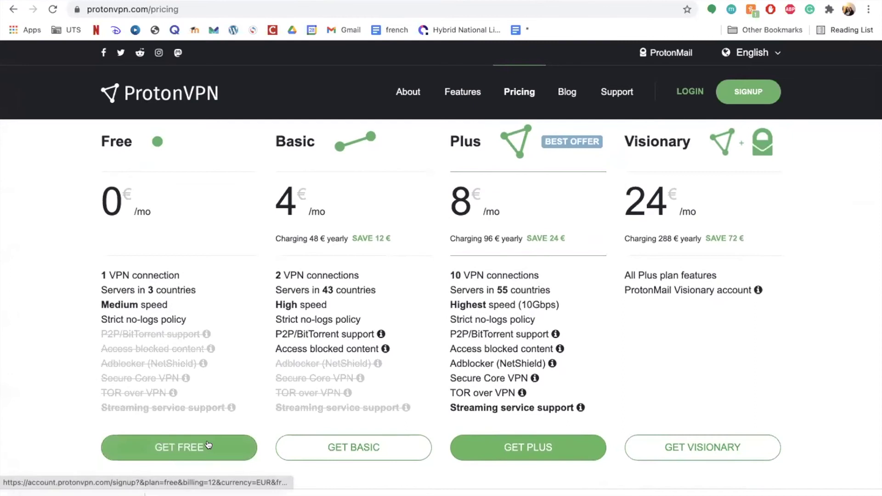
pyautogui.click(208, 445)
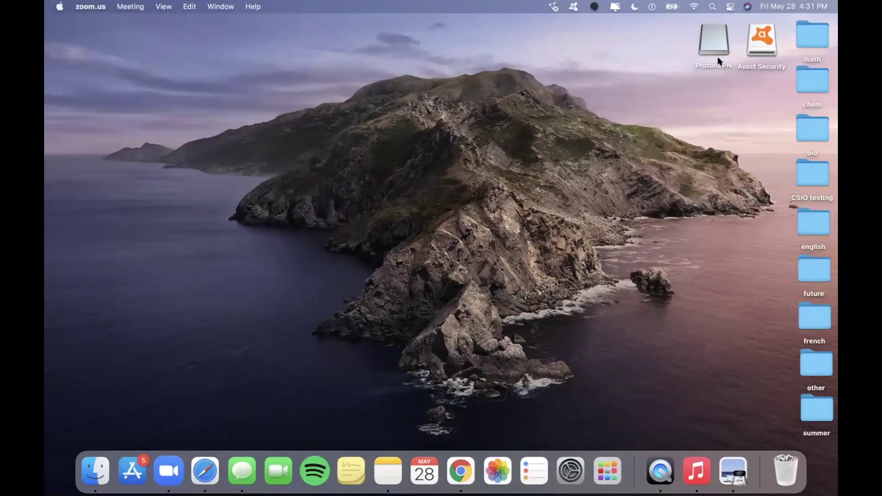
# Look at the ProtonVPN quick connection pop-up, dismiss it, and launch the full ProtonVPN application
pyautogui.click(552, 7)
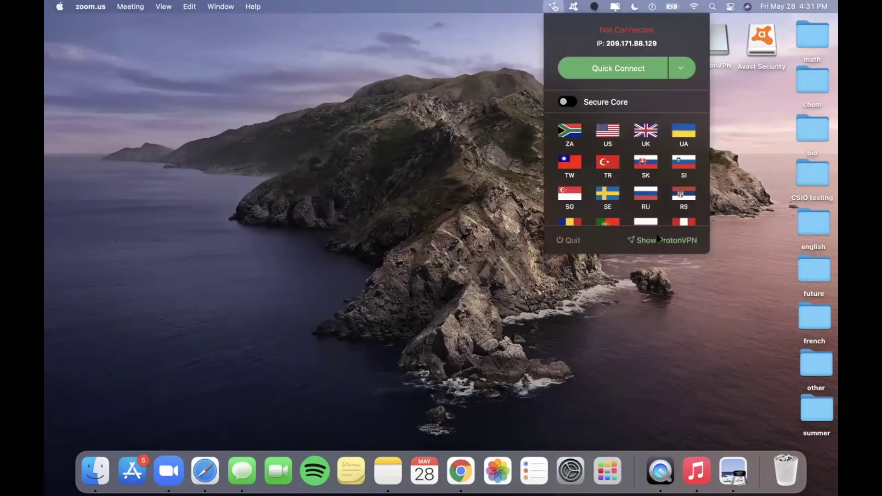
pyautogui.click(654, 277)
pyautogui.click(612, 465)
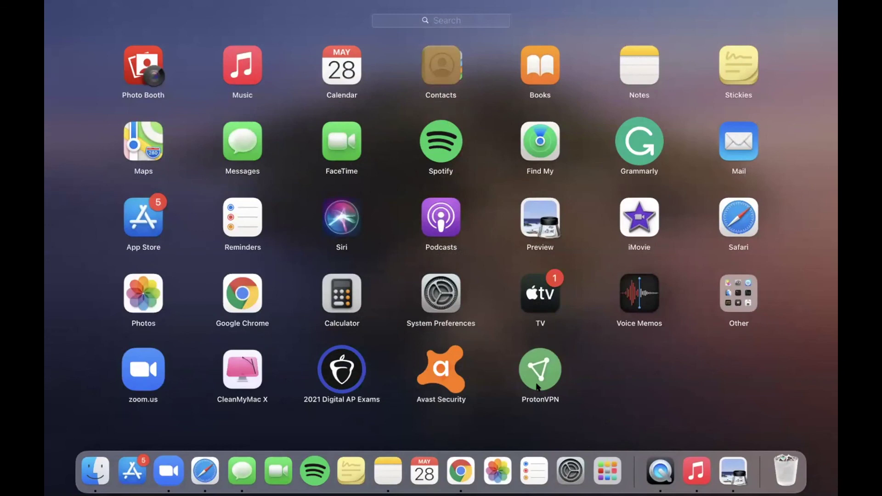
pyautogui.click(536, 379)
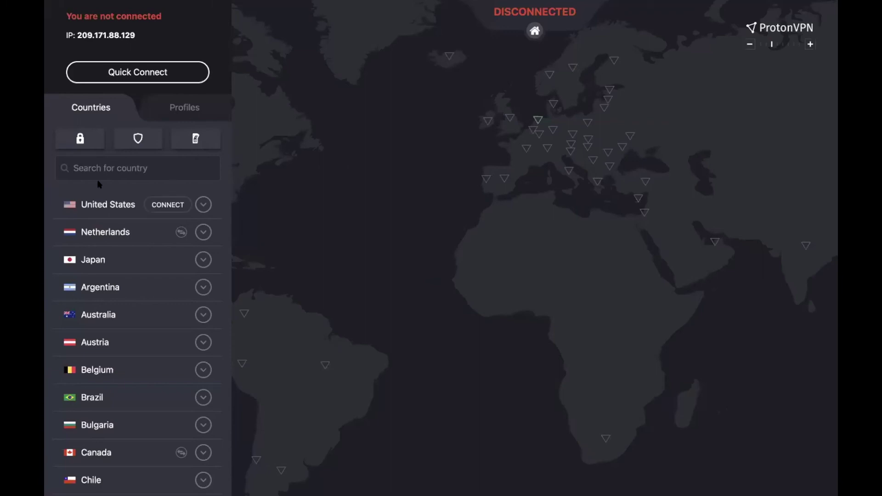
# Browse the available VPN countries and connect to the United States, ending the connection once it is established
pyautogui.scroll(-5, 92, 331)
pyautogui.scroll(-10, 92, 333)
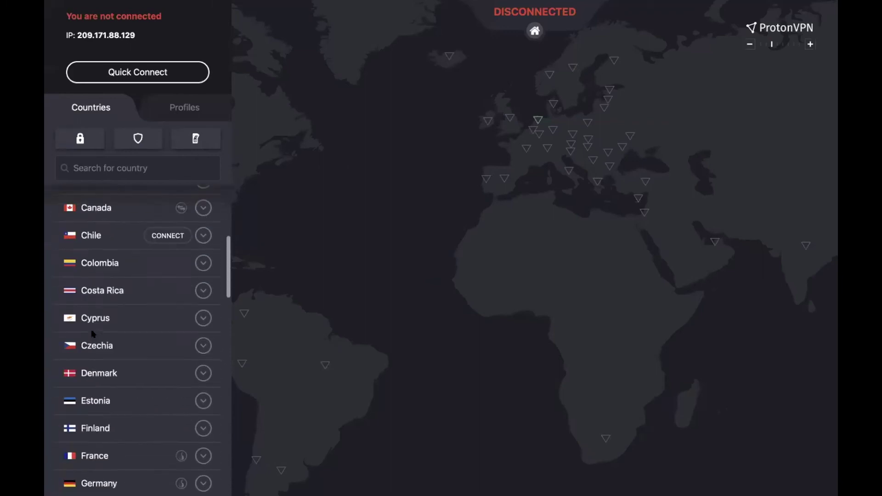
pyautogui.scroll(-7, 93, 334)
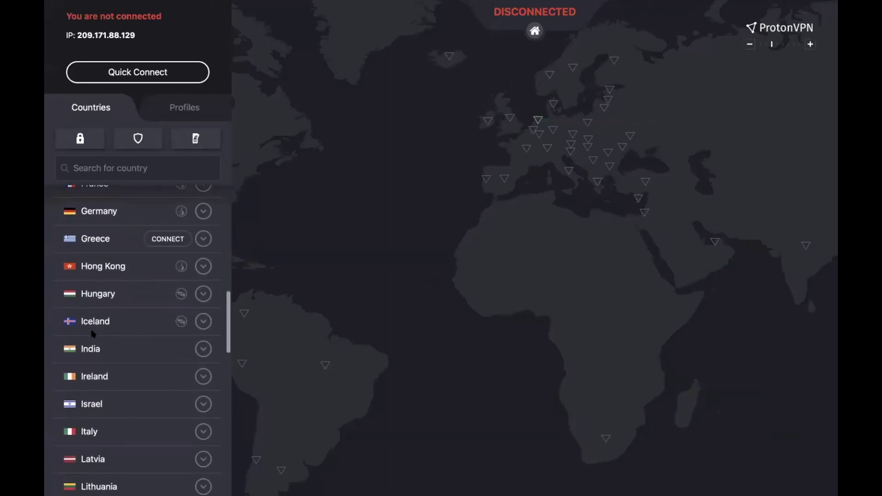
pyautogui.scroll(6, 93, 334)
pyautogui.scroll(15, 93, 334)
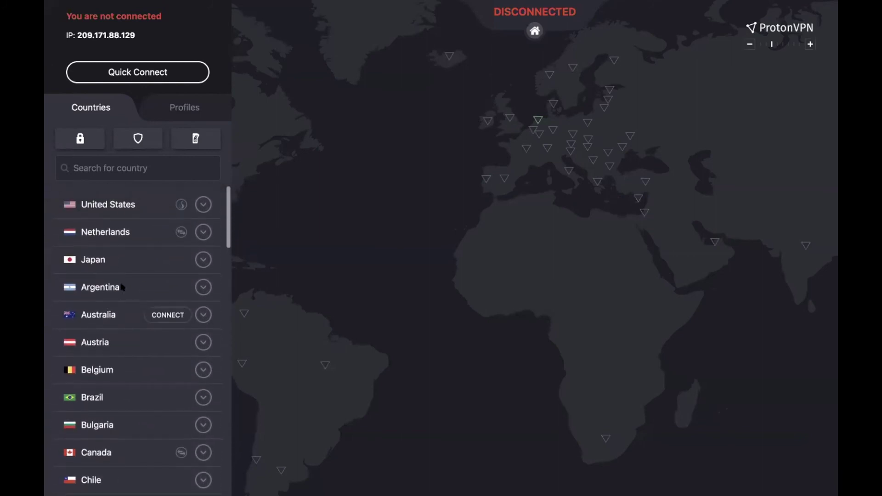
pyautogui.moveTo(154, 208)
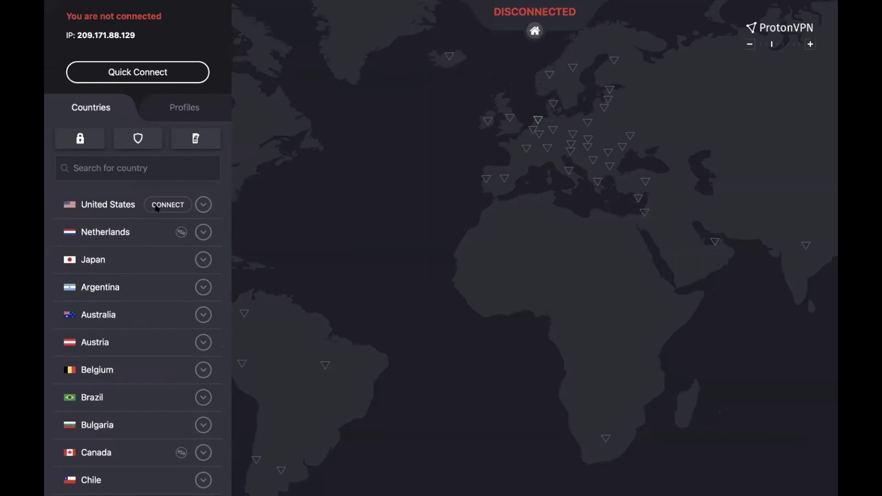
pyautogui.click(157, 208)
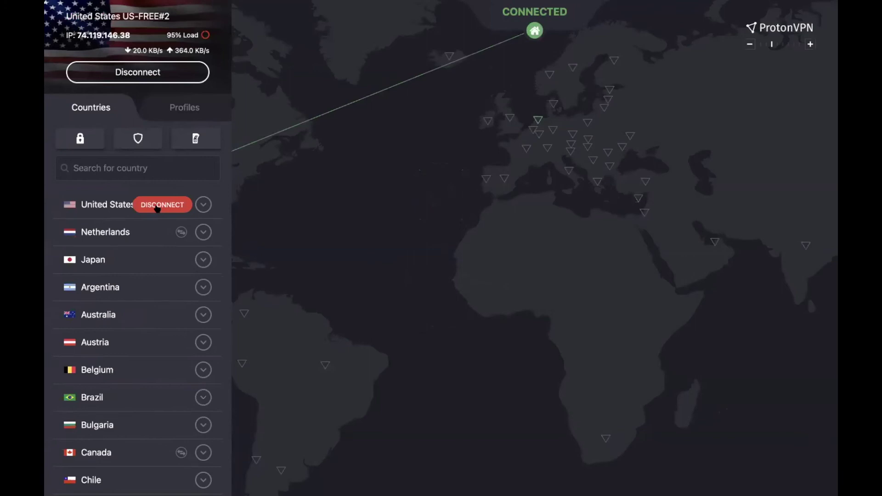
pyautogui.moveTo(143, 241)
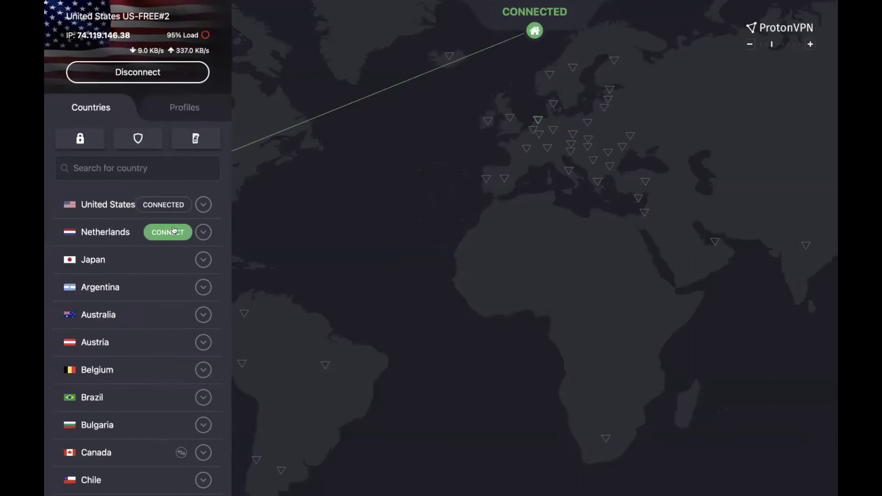
pyautogui.click(170, 74)
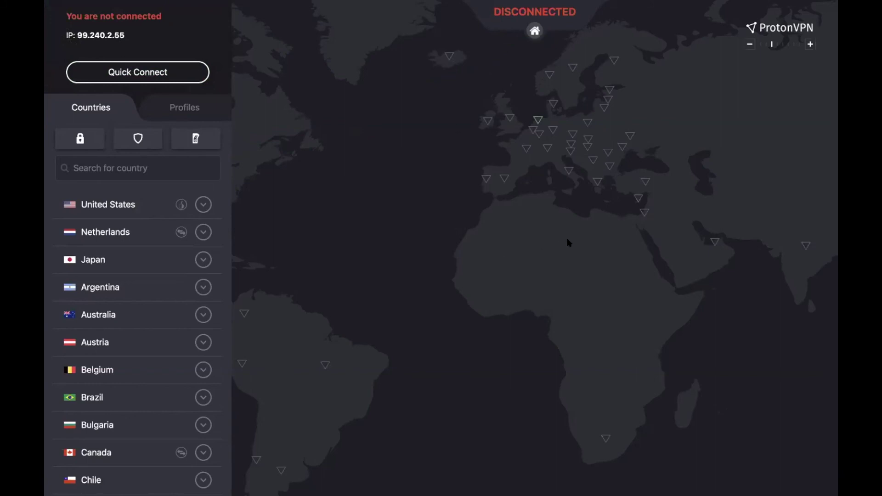
# Try to connect to a VPN server in Germany and dismiss the upgrade notice
pyautogui.scroll(-3, 161, 397)
pyautogui.scroll(-8, 161, 396)
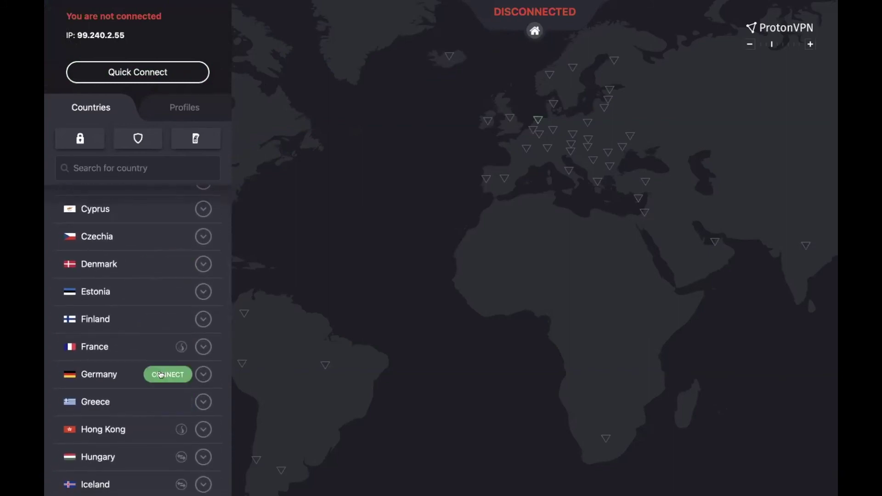
pyautogui.click(161, 375)
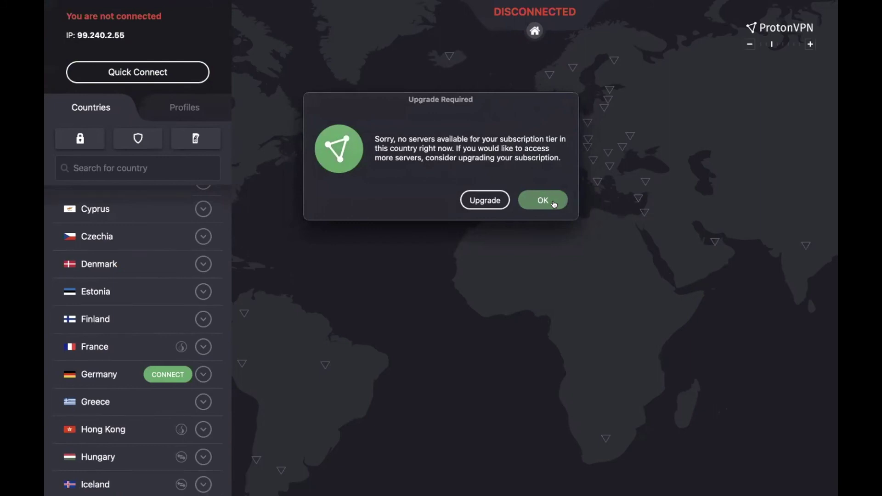
pyautogui.click(545, 202)
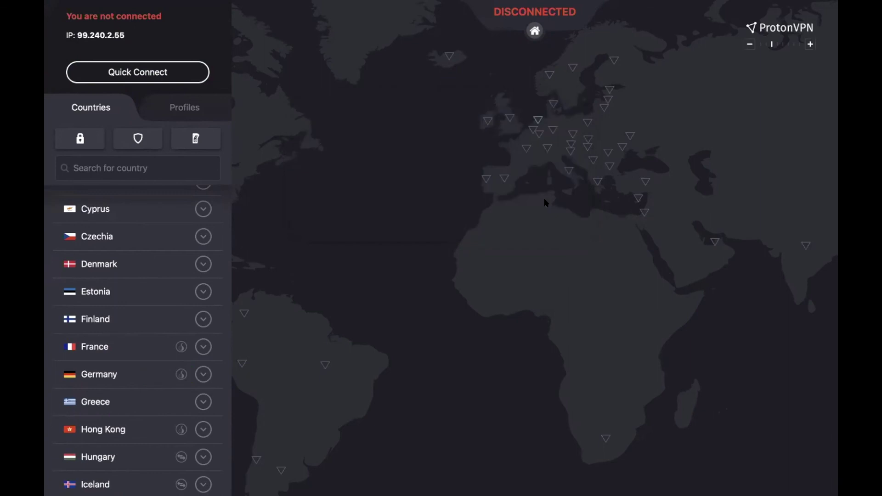
# Use Quick Connect to establish a VPN connection, acknowledge it, and disconnect
pyautogui.scroll(12, 219, 298)
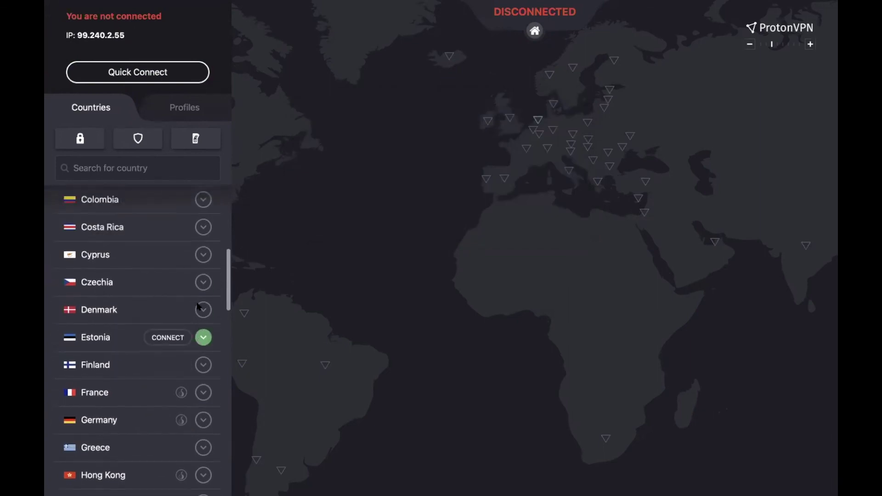
pyautogui.scroll(1, 199, 305)
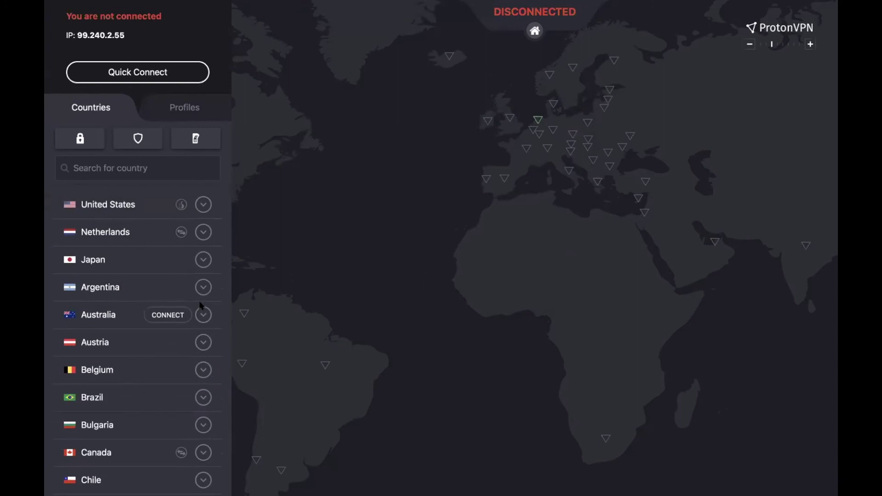
pyautogui.click(159, 76)
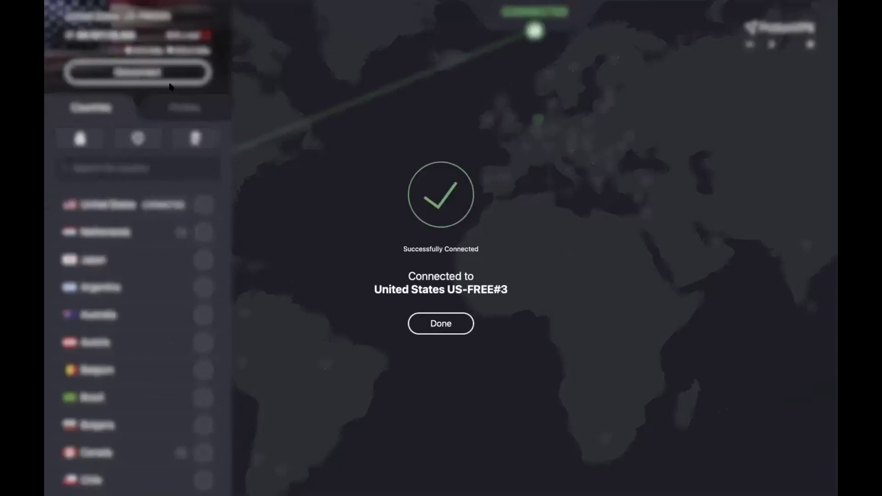
pyautogui.click(438, 331)
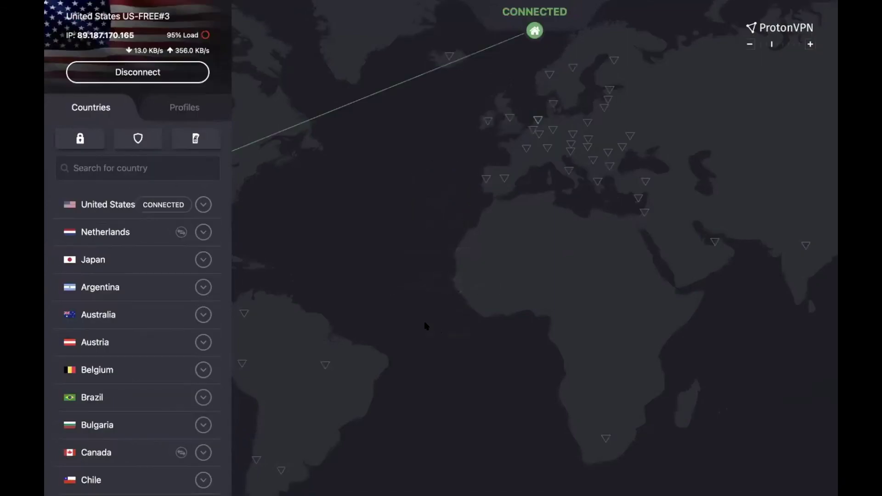
pyautogui.click(161, 76)
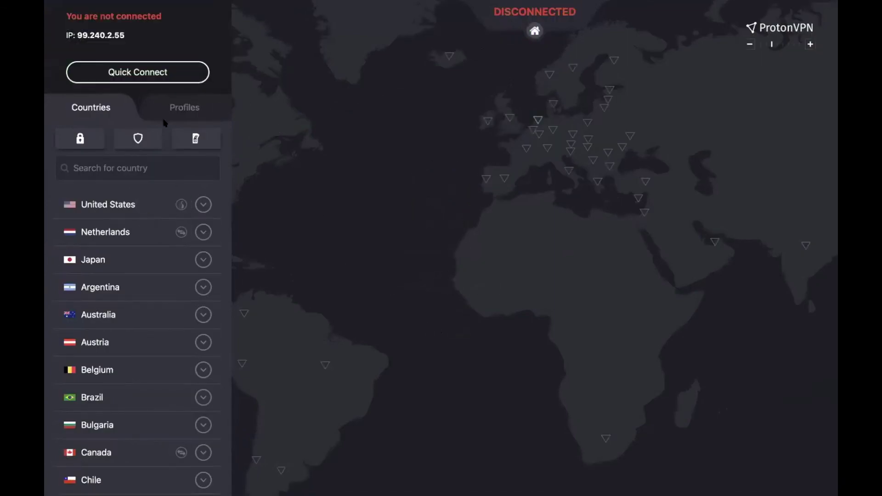
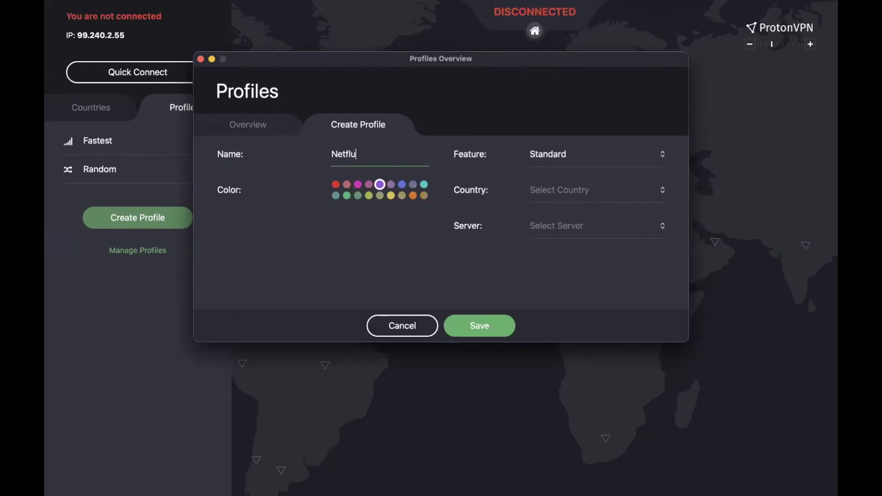
# Complete and save the new profile with the name Netflix, turquoise color, country Netherlands and server Fastest
pyautogui.write('ix')
pyautogui.click(424, 184)
pyautogui.click(586, 192)
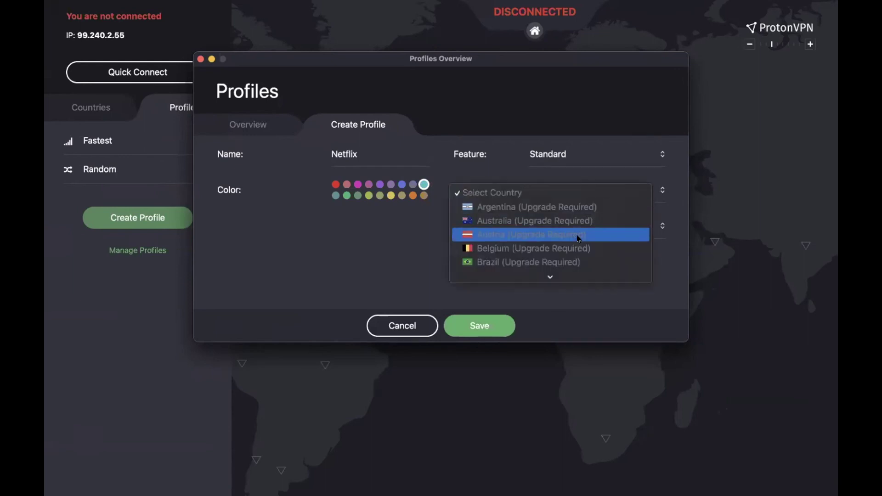
pyautogui.scroll(-3, 578, 238)
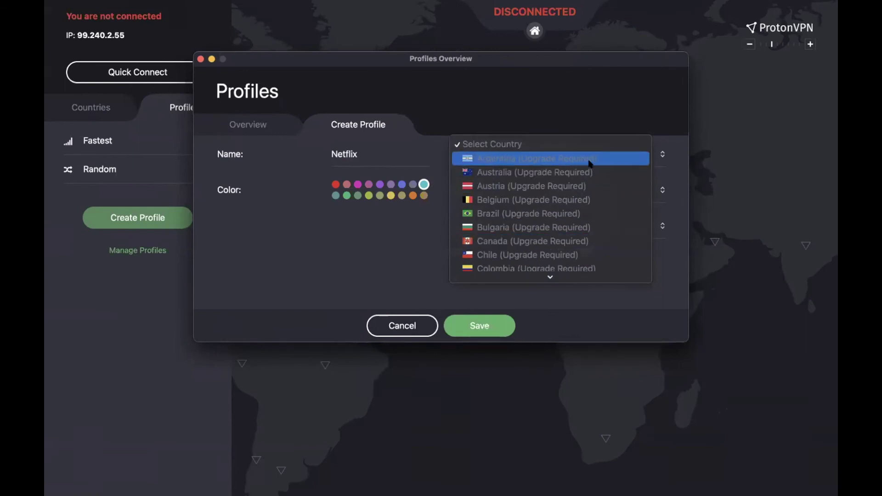
pyautogui.scroll(-10, 551, 228)
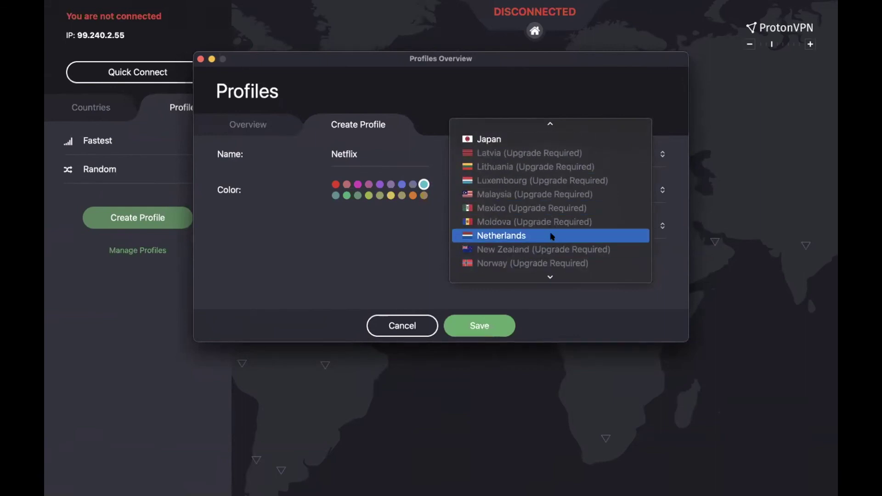
pyautogui.click(552, 236)
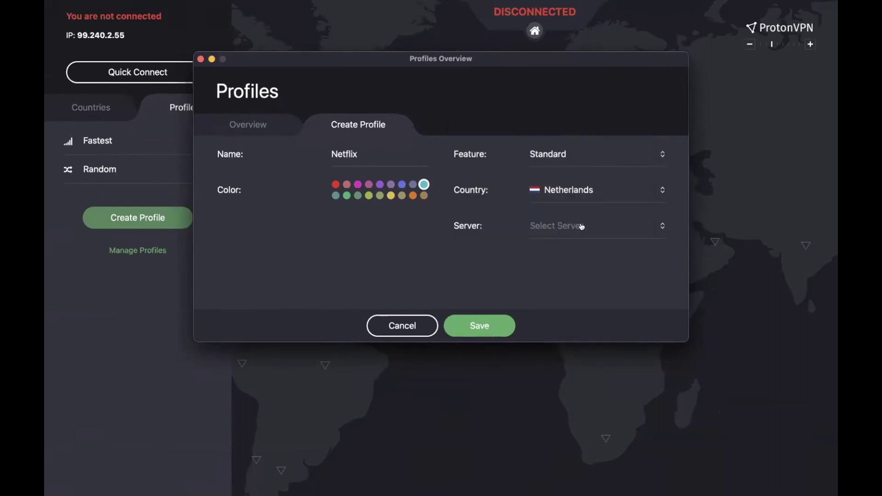
pyautogui.click(609, 229)
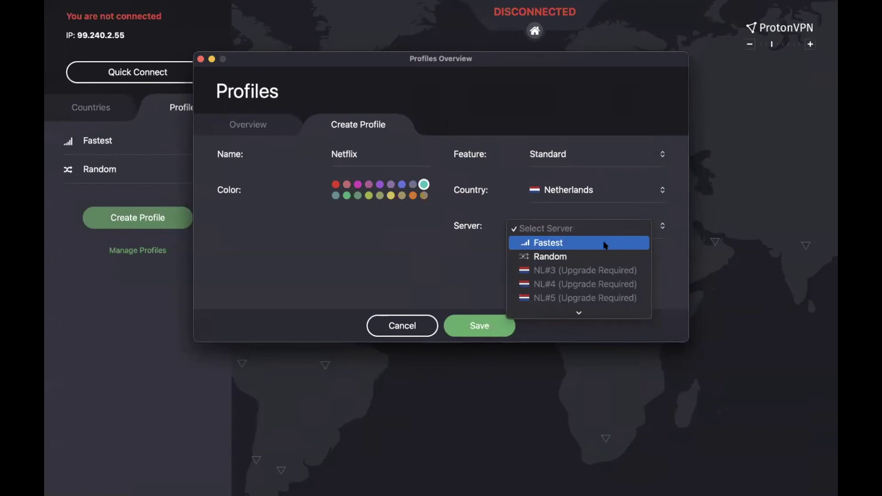
pyautogui.click(604, 244)
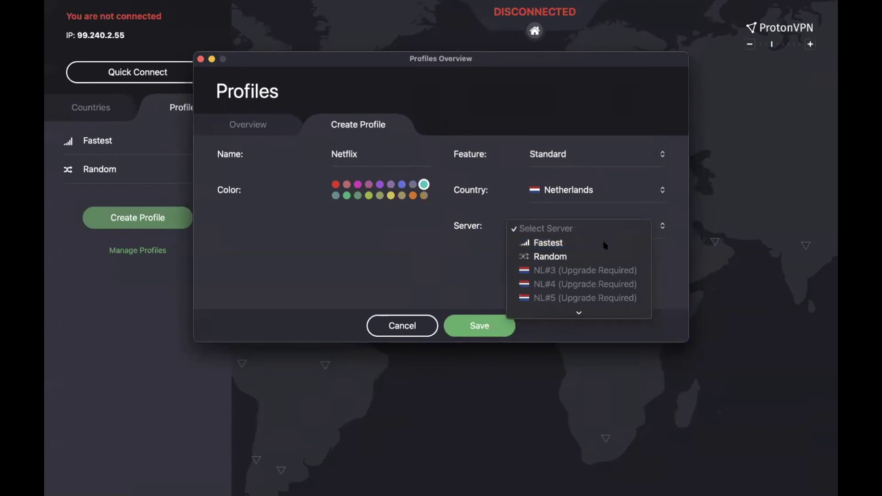
pyautogui.click(495, 327)
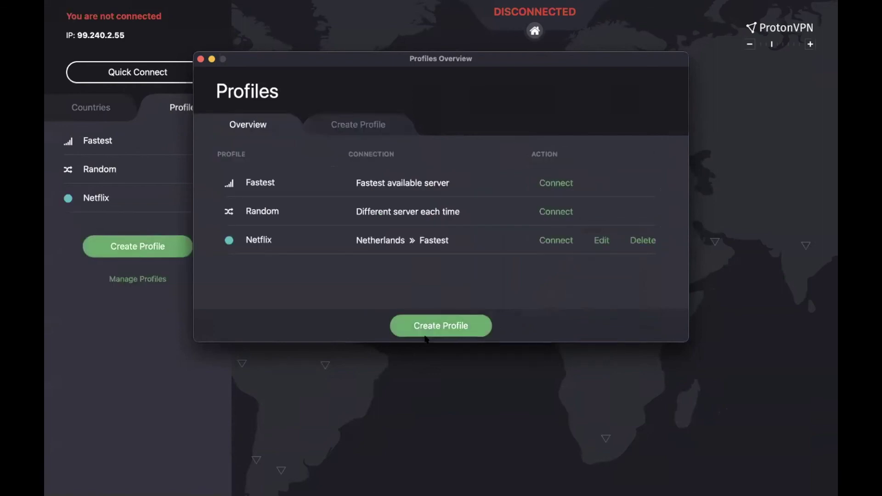
# Close the profiles overview and connect to the VPN using the Netflix profile
pyautogui.click(200, 59)
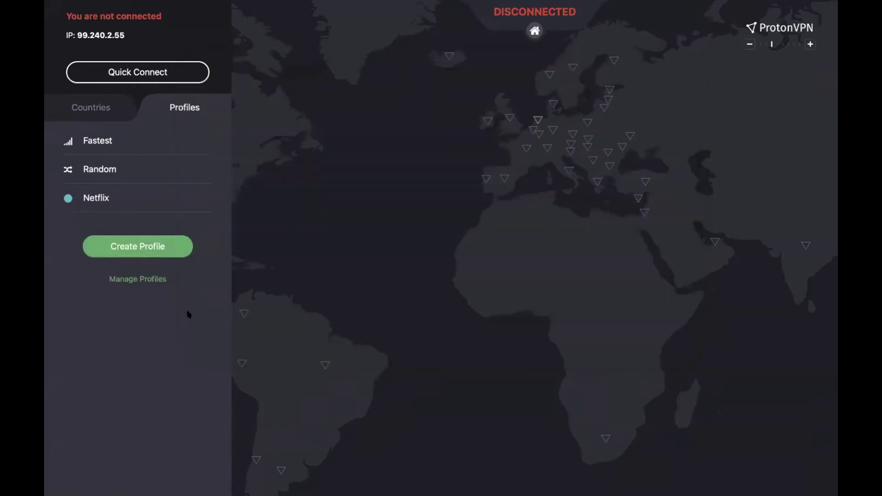
pyautogui.moveTo(150, 202)
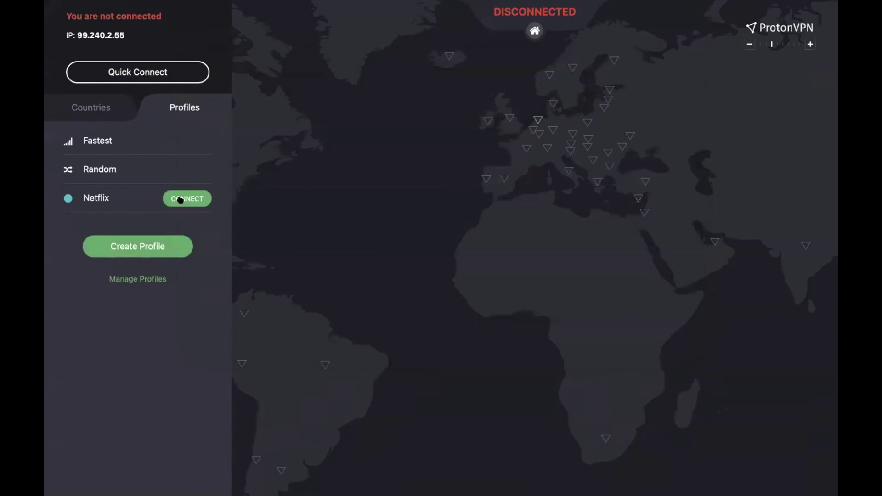
pyautogui.click(181, 199)
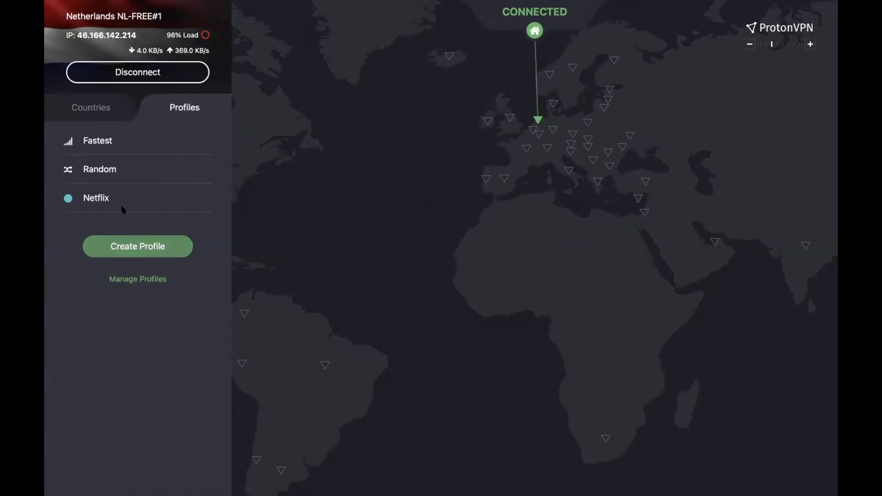
# Return to the country list and examine the Secure Core, NetShield and Kill Switch options
pyautogui.click(109, 104)
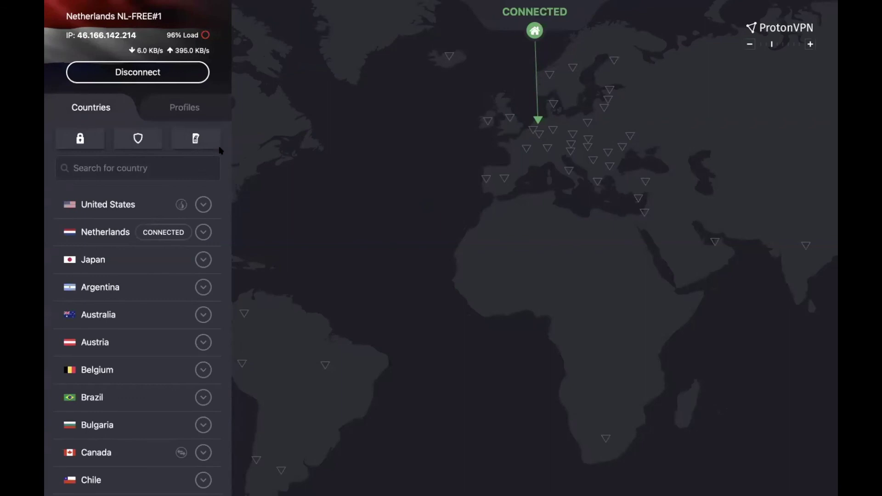
pyautogui.click(79, 139)
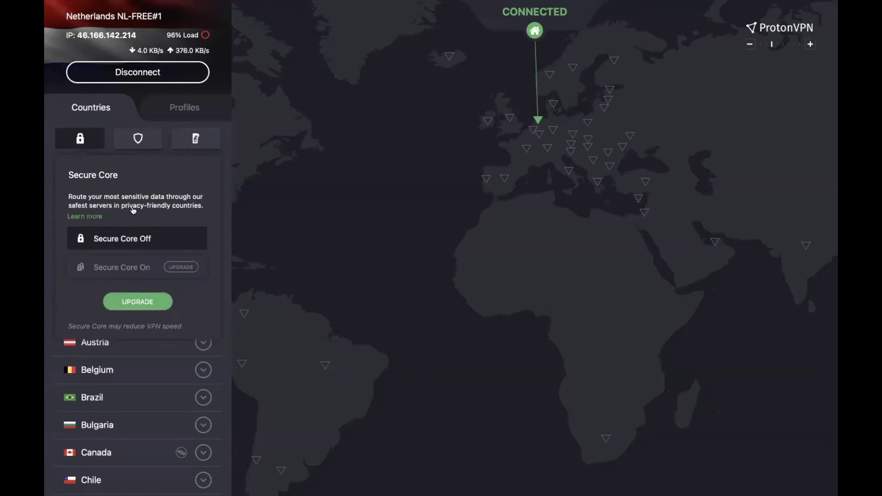
pyautogui.click(138, 138)
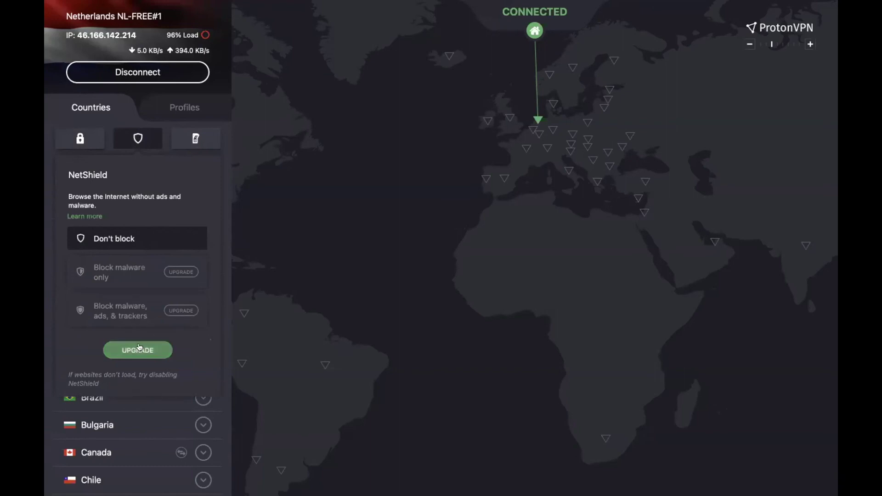
pyautogui.click(197, 137)
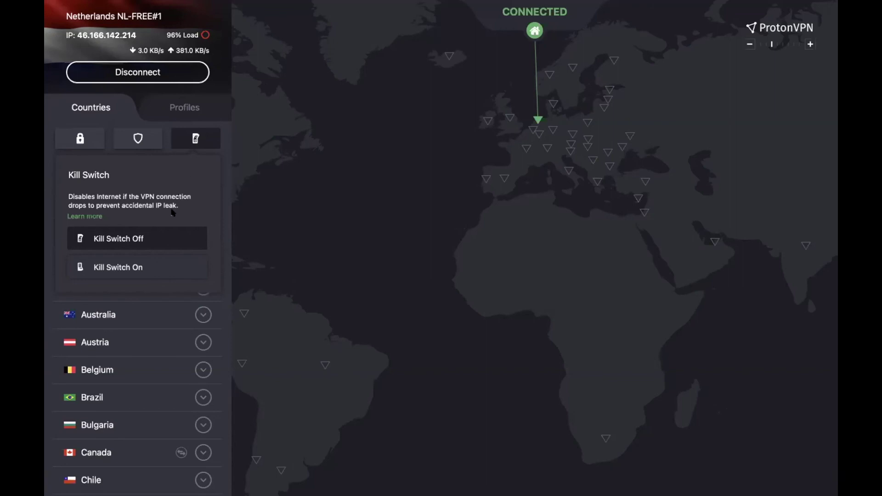
# Try to turn on Kill Switch, then cancel the helper tool installation and continue with Kill Switch disabled
pyautogui.click(156, 271)
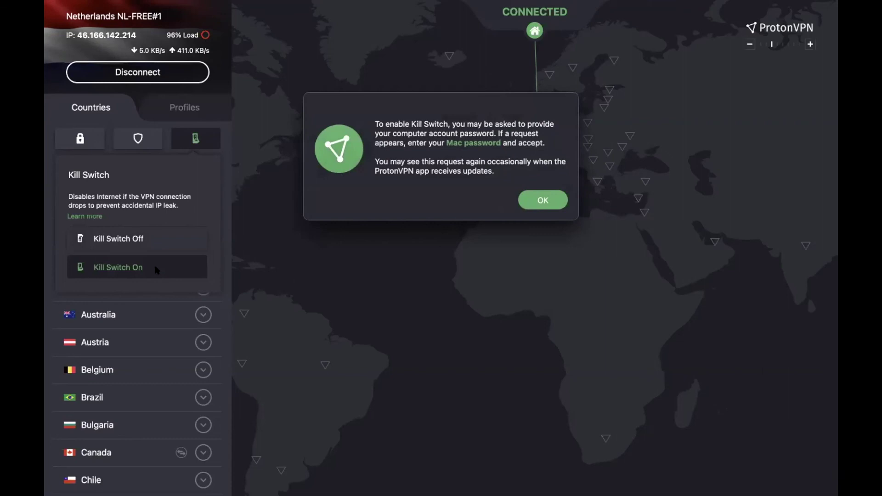
pyautogui.click(554, 199)
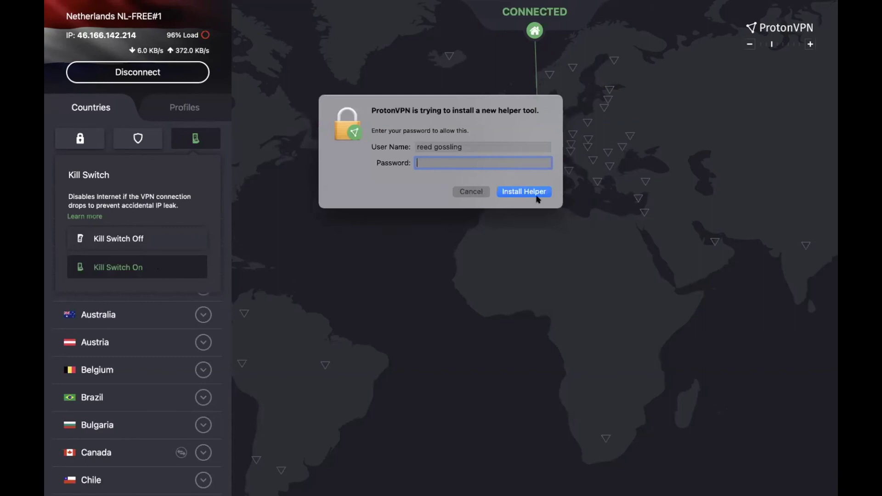
pyautogui.click(477, 193)
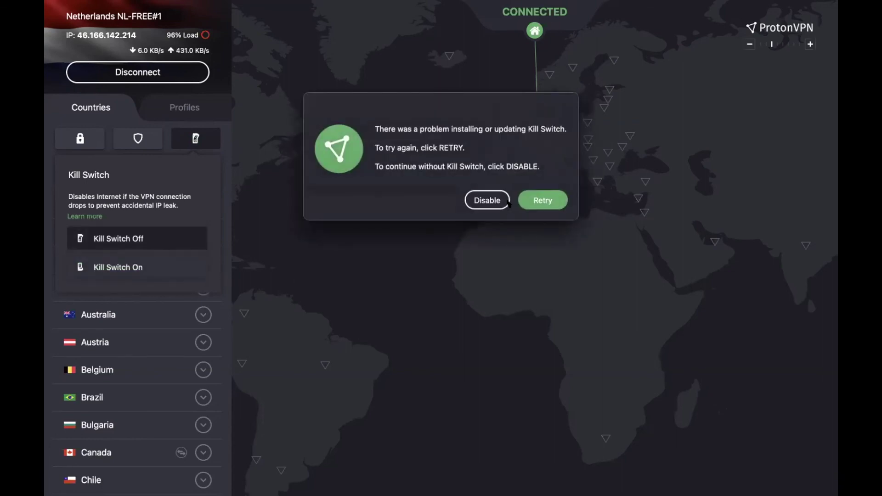
pyautogui.click(498, 202)
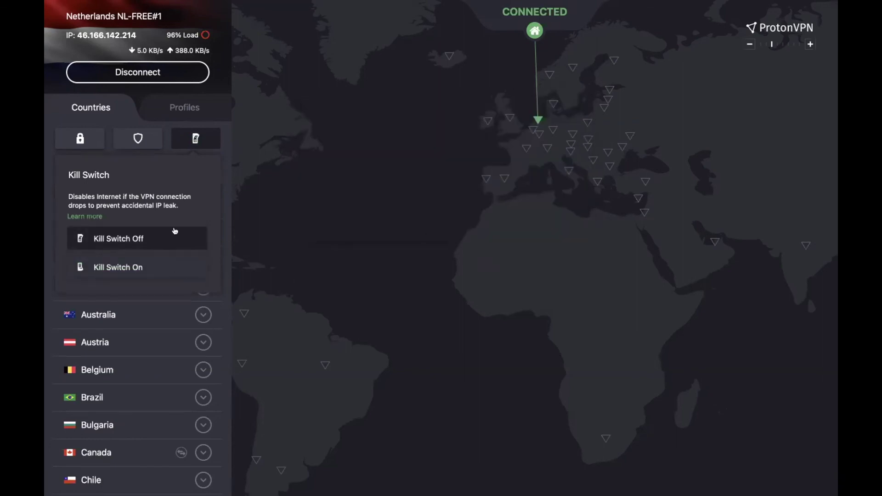